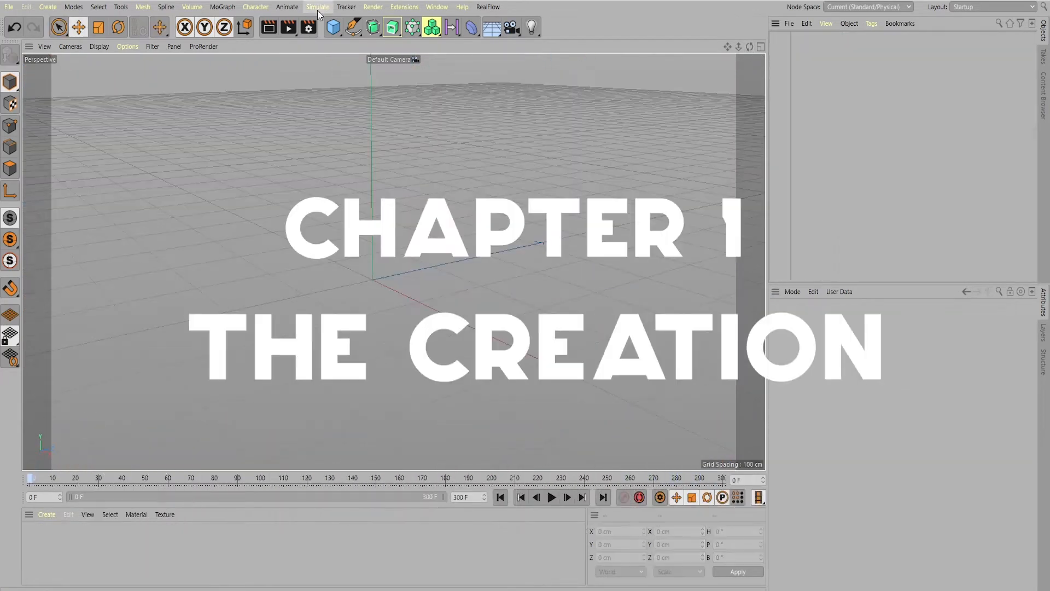
Add a particle Emitter, raise it about 50 cm and rotate its heading to about -105°
{"action": "left_click", "coordinate": [317, 8]}
{"action": "mouse_move", "coordinate": [320, 56]}
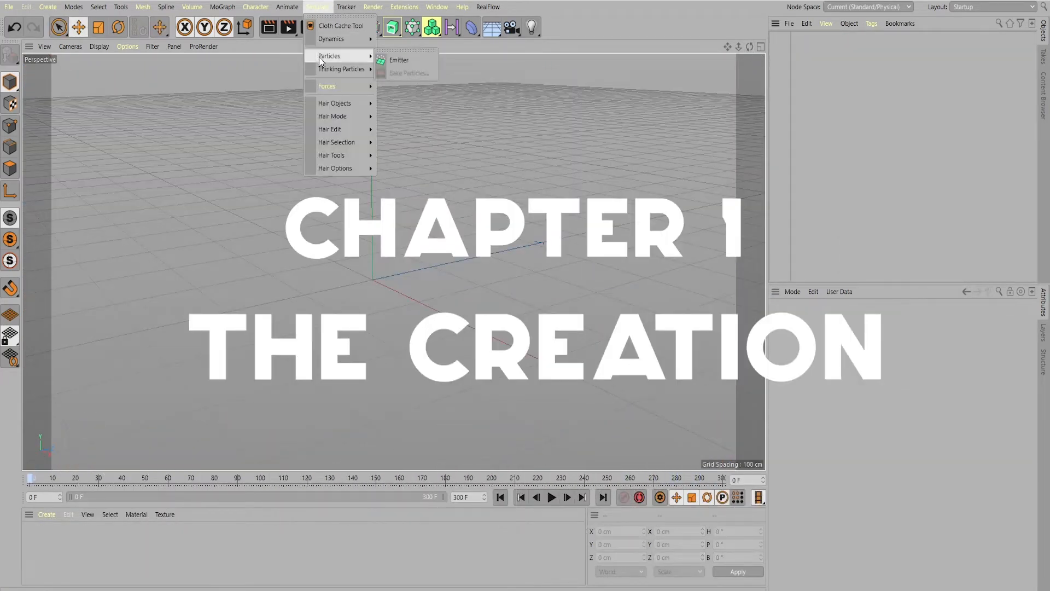
{"action": "left_click", "coordinate": [406, 60]}
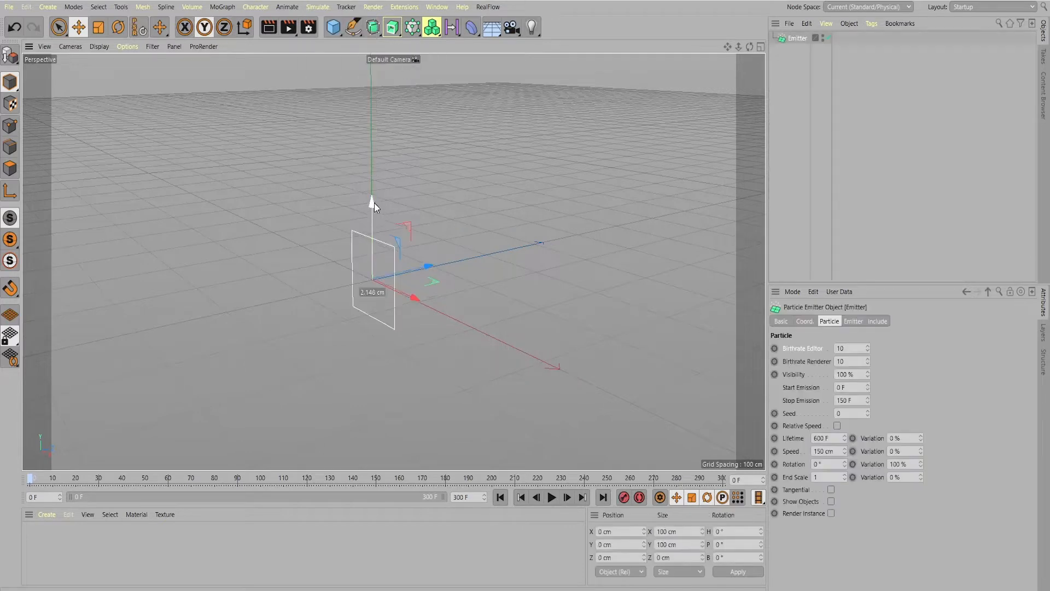
{"action": "left_click_drag", "start_coordinate": [374, 203], "coordinate": [371, 164]}
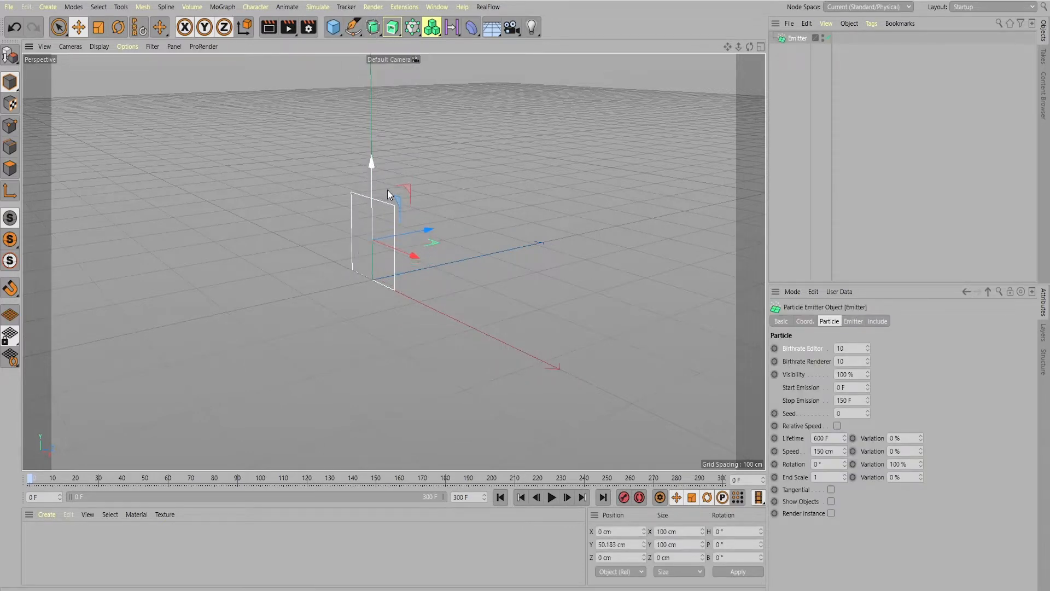
{"action": "left_click", "coordinate": [118, 33]}
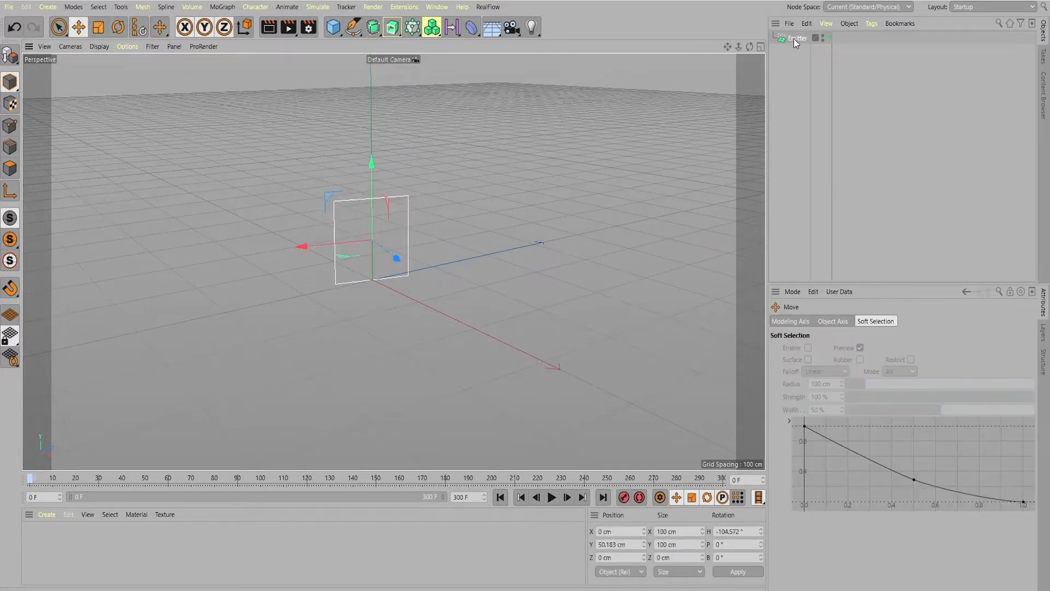
Set the emitter's editor and renderer birthrates to 13, stop emission to 310 F and speed to 100 cm
{"action": "left_click", "coordinate": [788, 40]}
{"action": "left_click", "coordinate": [806, 350]}
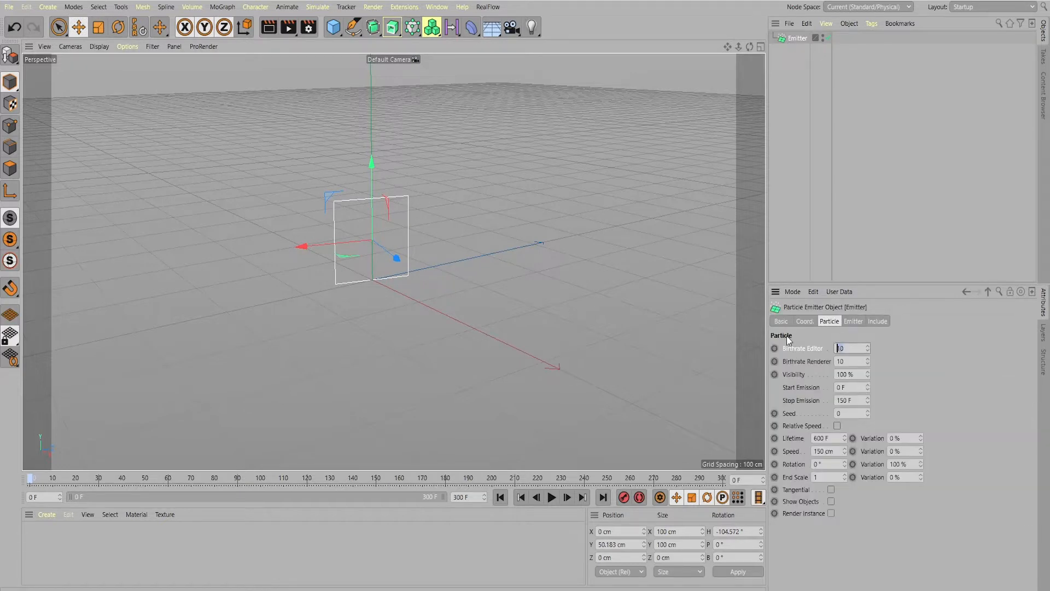
{"action": "type", "text": "1"}
{"action": "key", "text": "Tab"}
{"action": "double_click", "coordinate": [846, 400]}
{"action": "type", "text": "310"}
{"action": "key", "text": "Return"}
{"action": "left_click_drag", "start_coordinate": [827, 451], "coordinate": [793, 452]}
{"action": "type", "text": "100"}
{"action": "key", "text": "Return"}
Add a MoGraph Tracer for the emitter and preview the particle trails, returning to frame 0
{"action": "left_click", "coordinate": [222, 6]}
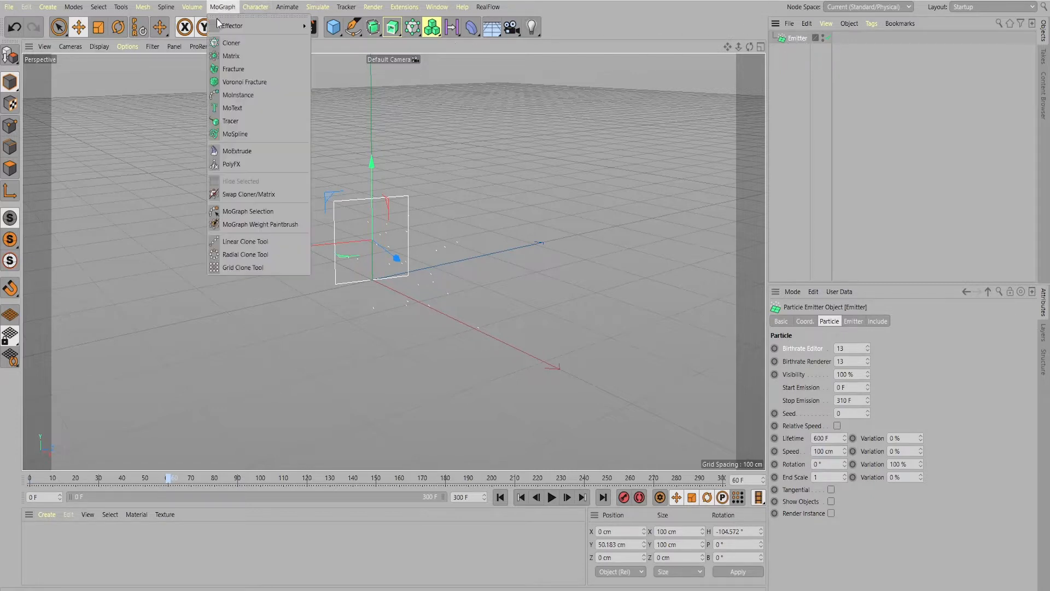
{"action": "left_click", "coordinate": [230, 121]}
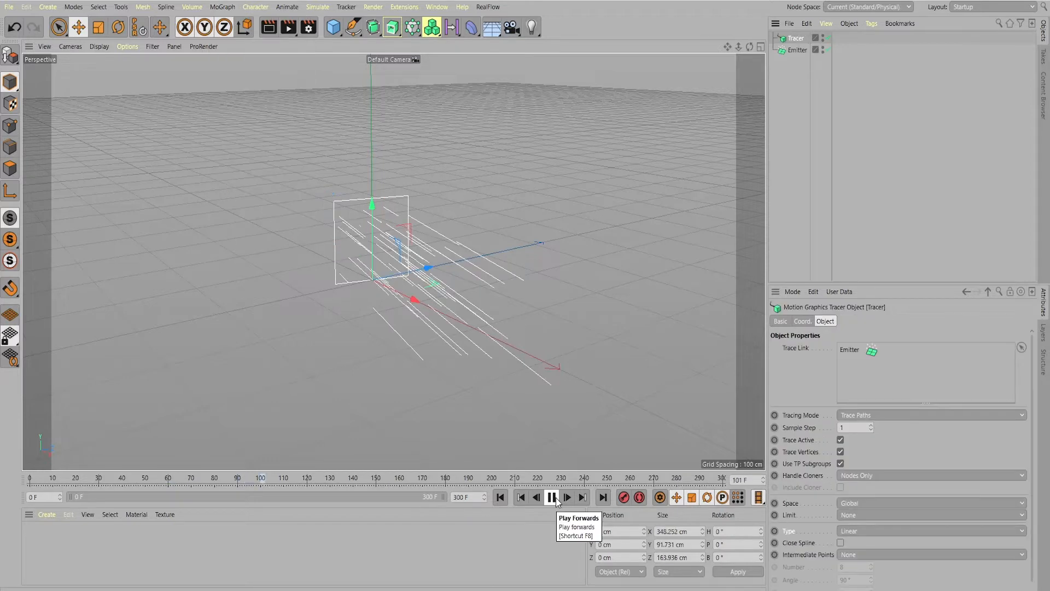
{"action": "left_click", "coordinate": [553, 498]}
{"action": "left_click", "coordinate": [500, 497]}
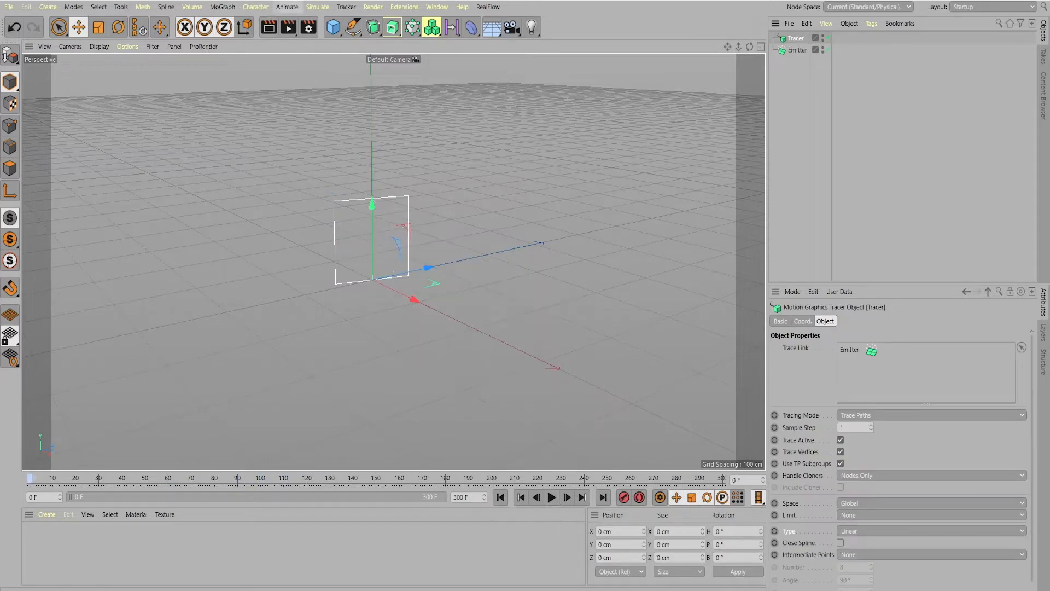
Add a circle spline and set its heading rotation to 90°
{"action": "left_click", "coordinate": [352, 32]}
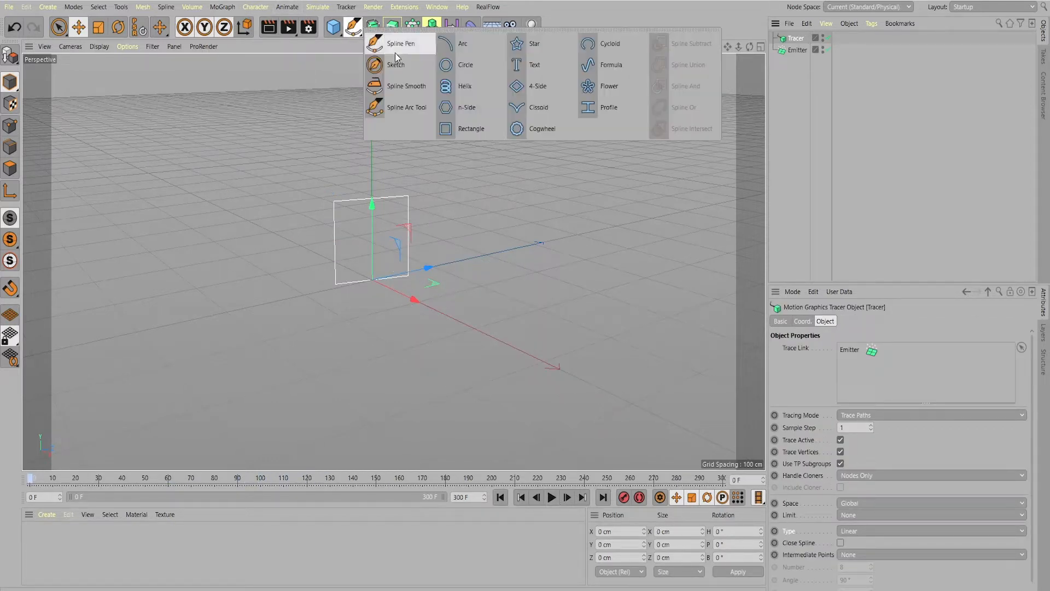
{"action": "left_click", "coordinate": [461, 70]}
{"action": "left_click", "coordinate": [118, 27]}
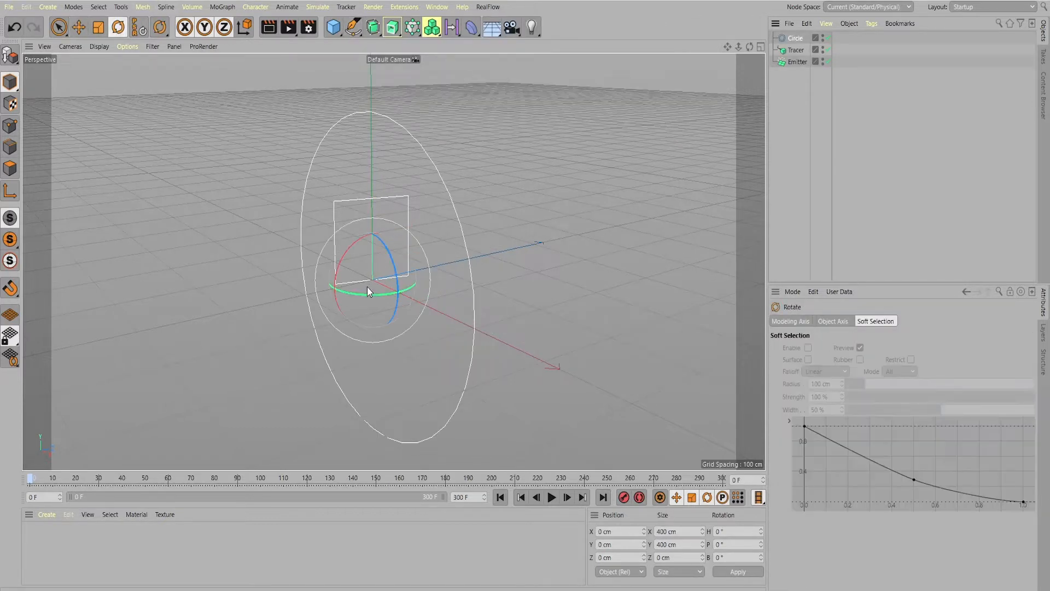
{"action": "left_click_drag", "start_coordinate": [365, 297], "coordinate": [429, 296]}
{"action": "left_click_drag", "start_coordinate": [740, 532], "coordinate": [712, 531]}
{"action": "type", "text": "90"}
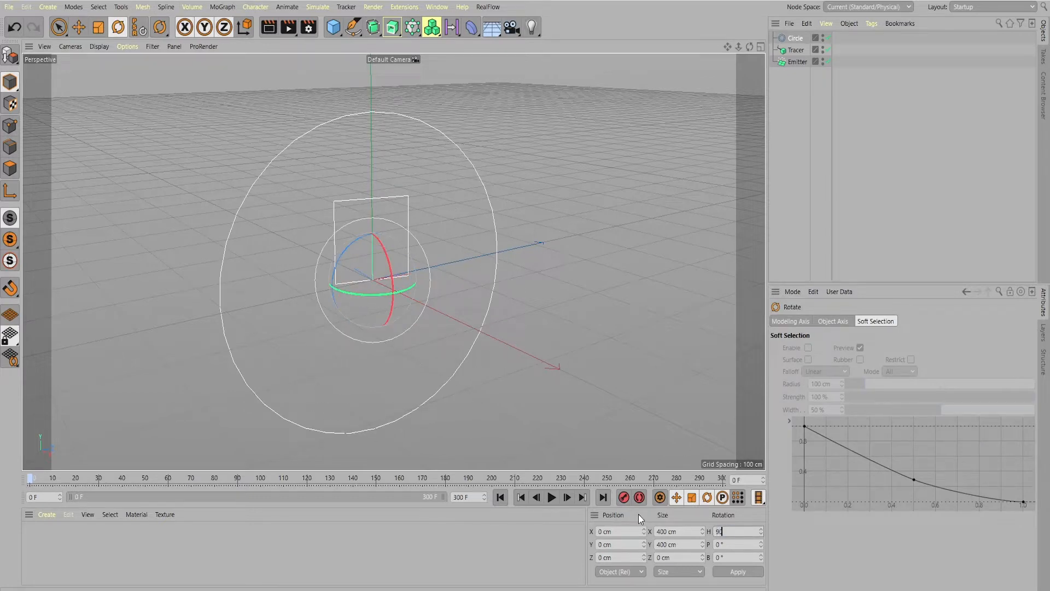
{"action": "key", "text": "Return"}
Raise the circle spline to a Y position of about 55 cm, level with the emitter
{"action": "key", "text": "e"}
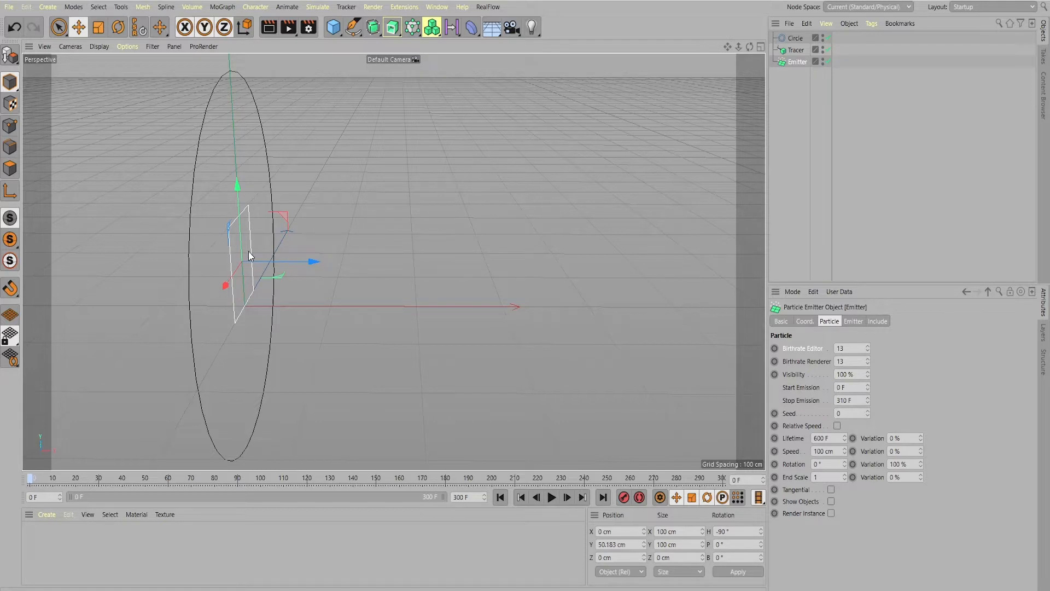
{"action": "left_click", "coordinate": [795, 40]}
{"action": "left_click", "coordinate": [78, 27]}
{"action": "left_click_drag", "start_coordinate": [238, 192], "coordinate": [137, 164]}
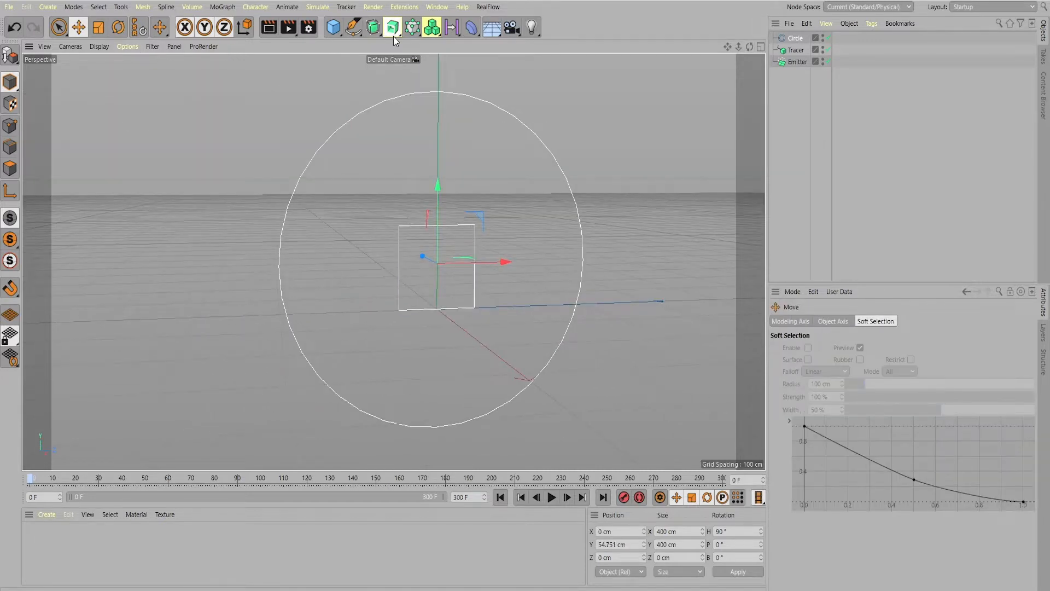
Add a Sweep generator with the circle as first child and the tracer as second, and preview the animation
{"action": "left_click_drag", "start_coordinate": [393, 33], "coordinate": [444, 107]}
{"action": "left_click", "coordinate": [442, 109]}
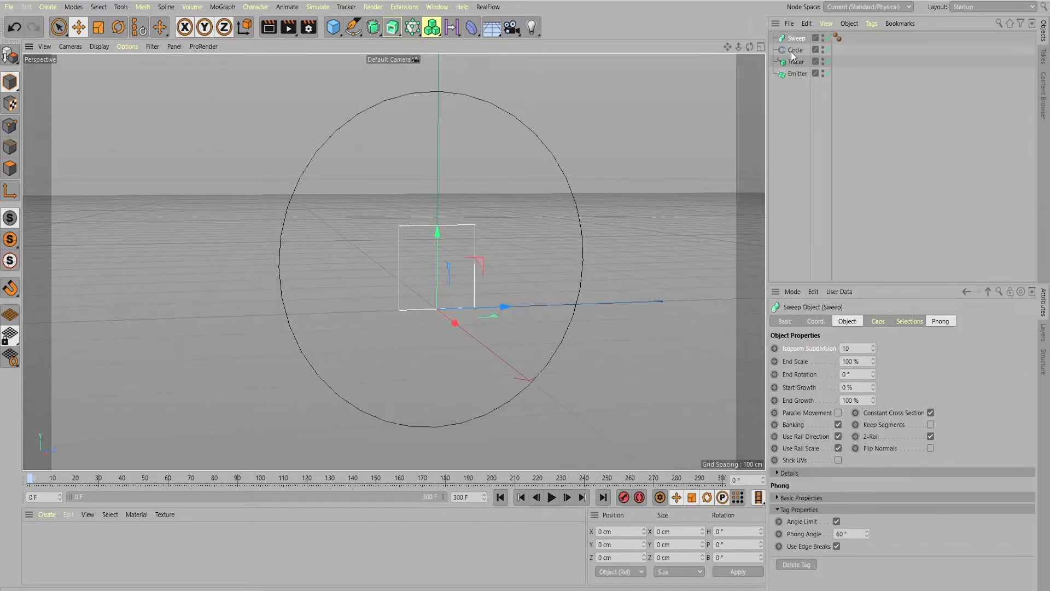
{"action": "left_click_drag", "start_coordinate": [795, 53], "coordinate": [794, 43]}
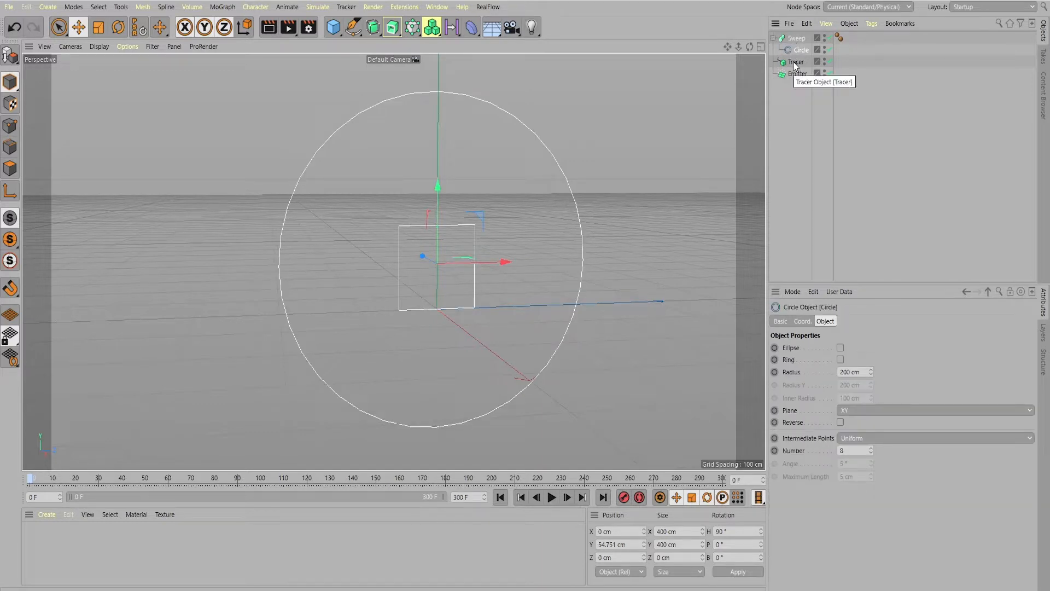
{"action": "left_click_drag", "start_coordinate": [795, 65], "coordinate": [786, 38]}
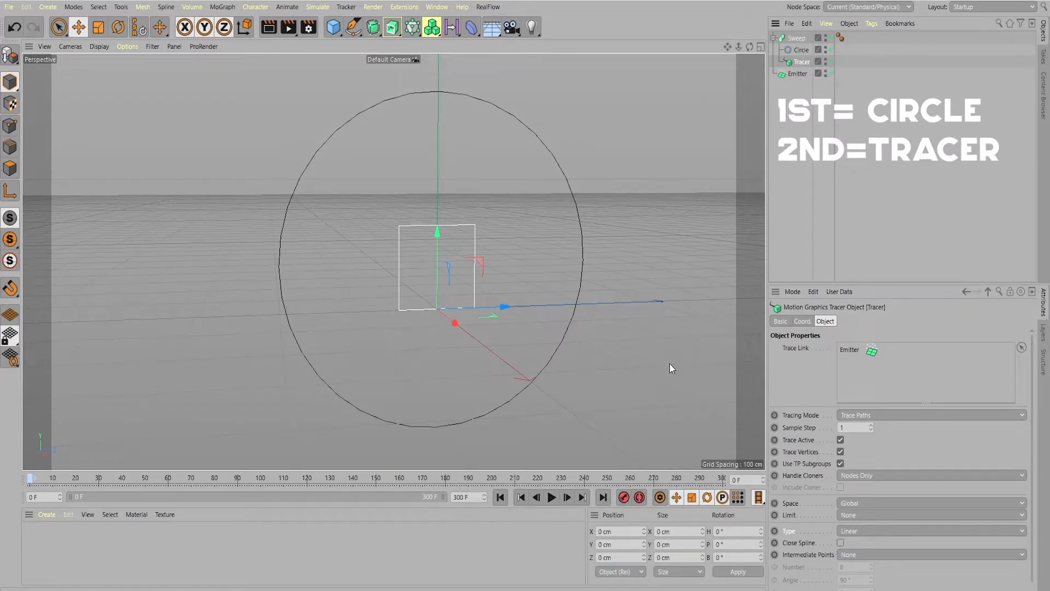
{"action": "left_click", "coordinate": [552, 497]}
{"action": "left_click", "coordinate": [553, 499]}
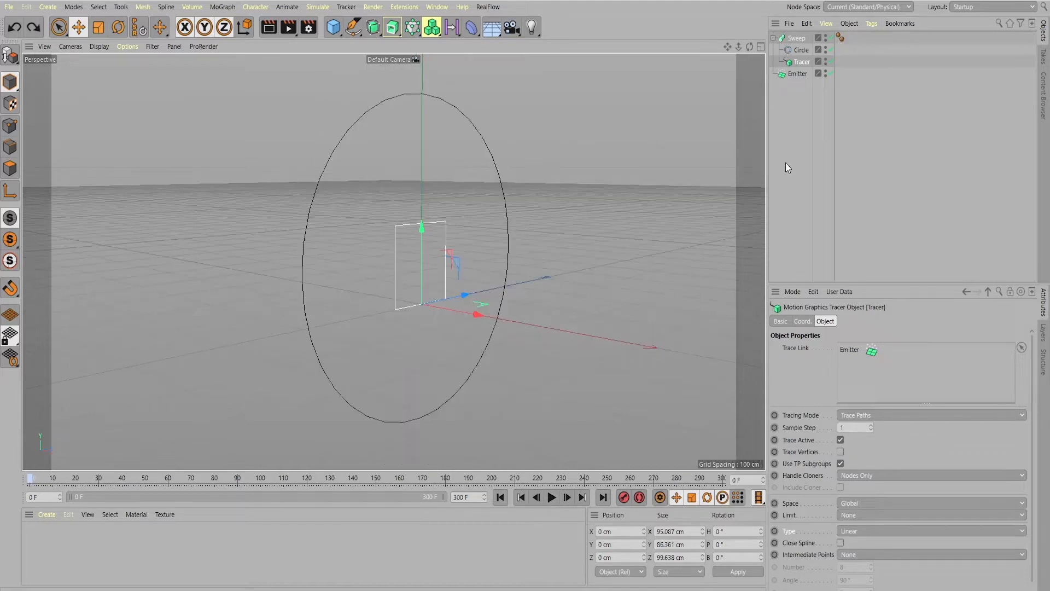
Set the circle's radius to 1 cm and play the animation to check the thin trails
{"action": "left_click", "coordinate": [800, 54]}
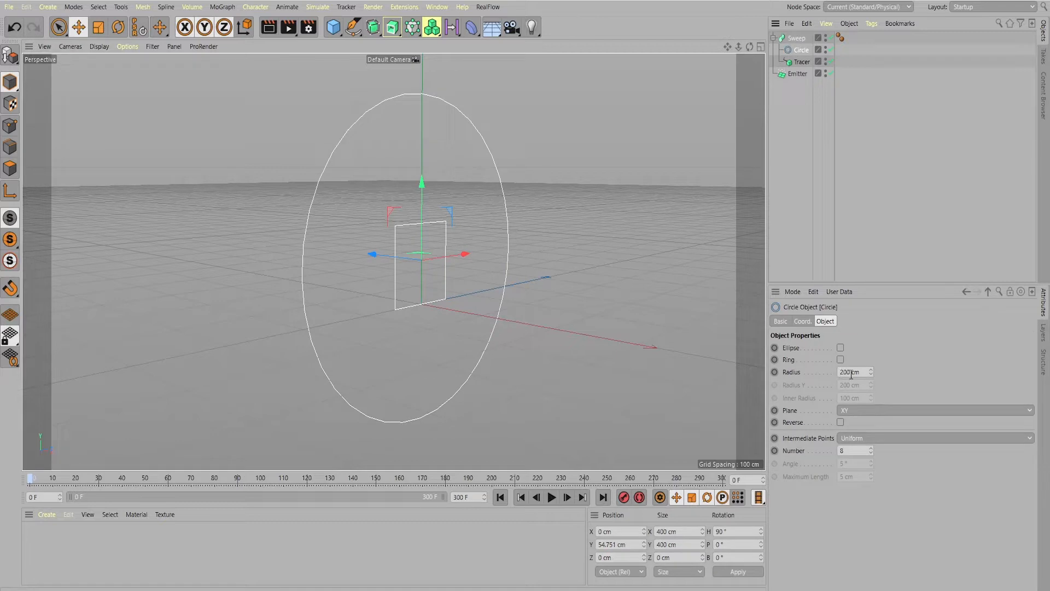
{"action": "left_click_drag", "start_coordinate": [851, 374], "coordinate": [829, 377]}
{"action": "type", "text": "1"}
{"action": "left_click", "coordinate": [551, 497]}
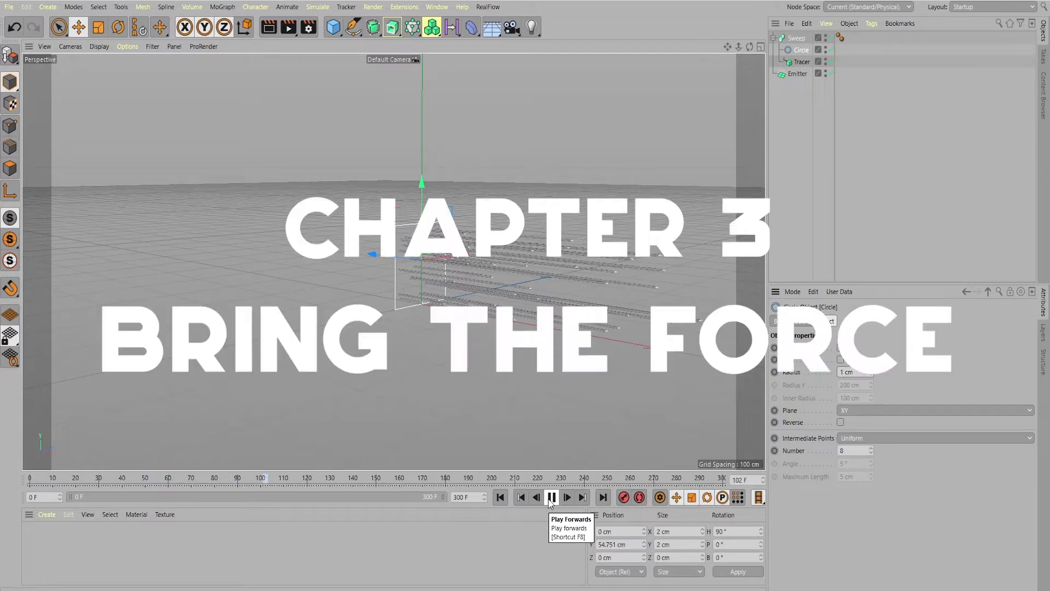
{"action": "left_click", "coordinate": [551, 498]}
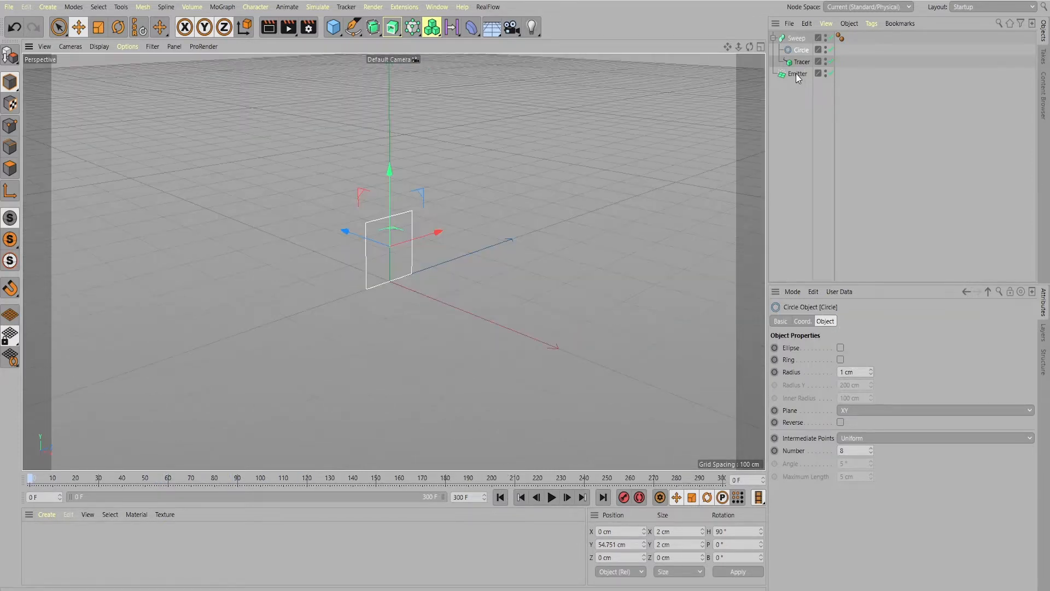
Add a Turbulence force to the scene and set its heading rotation to -90°
{"action": "left_click", "coordinate": [798, 73]}
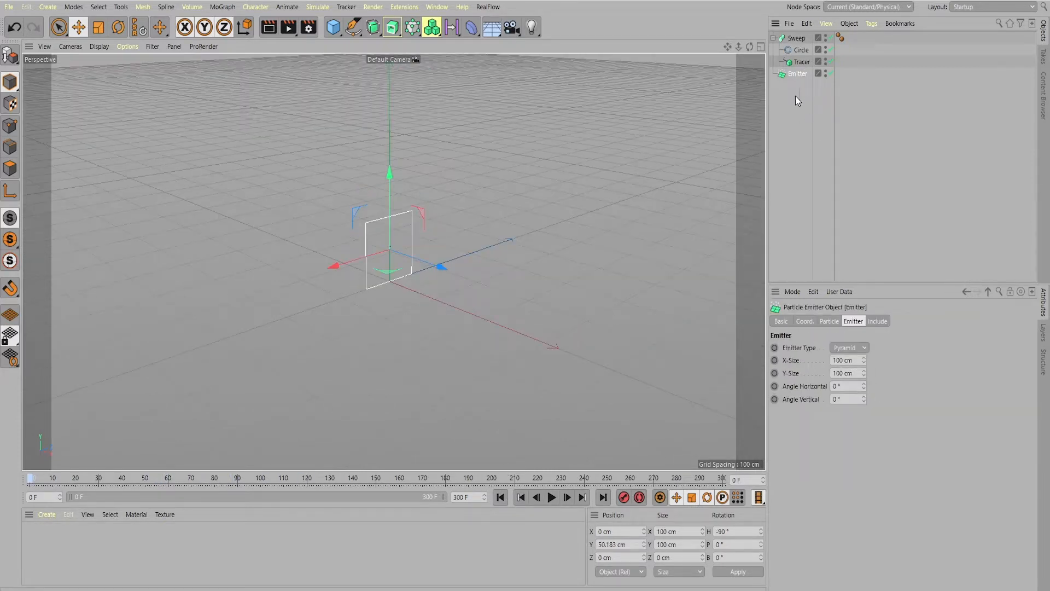
{"action": "left_click", "coordinate": [319, 7]}
{"action": "mouse_move", "coordinate": [342, 86]}
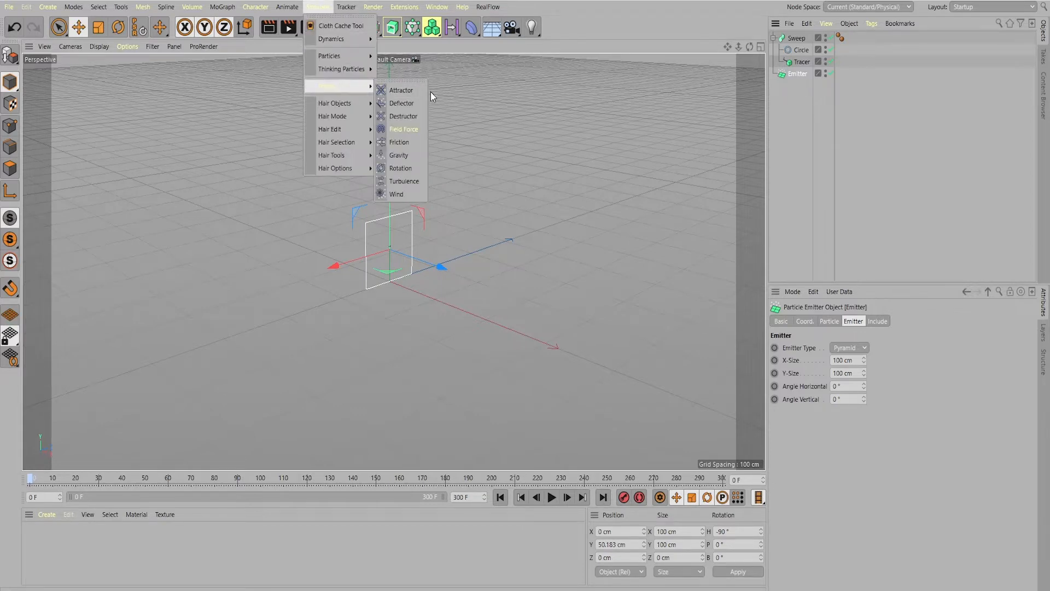
{"action": "left_click", "coordinate": [403, 181]}
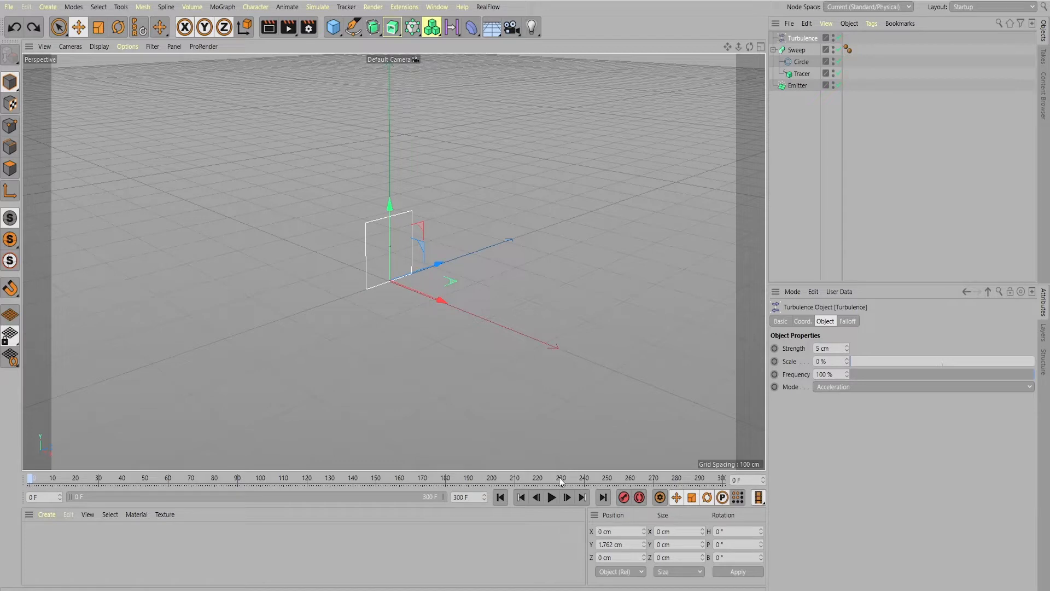
{"action": "key", "text": "ctrl+y"}
{"action": "key", "text": "BackSpace"}
{"action": "type", "text": "-9"}
{"action": "key", "text": "Return"}
Preview the simulation and raise the turbulence to about 47 cm in Y, near the emitter's centre
{"action": "left_click", "coordinate": [552, 497]}
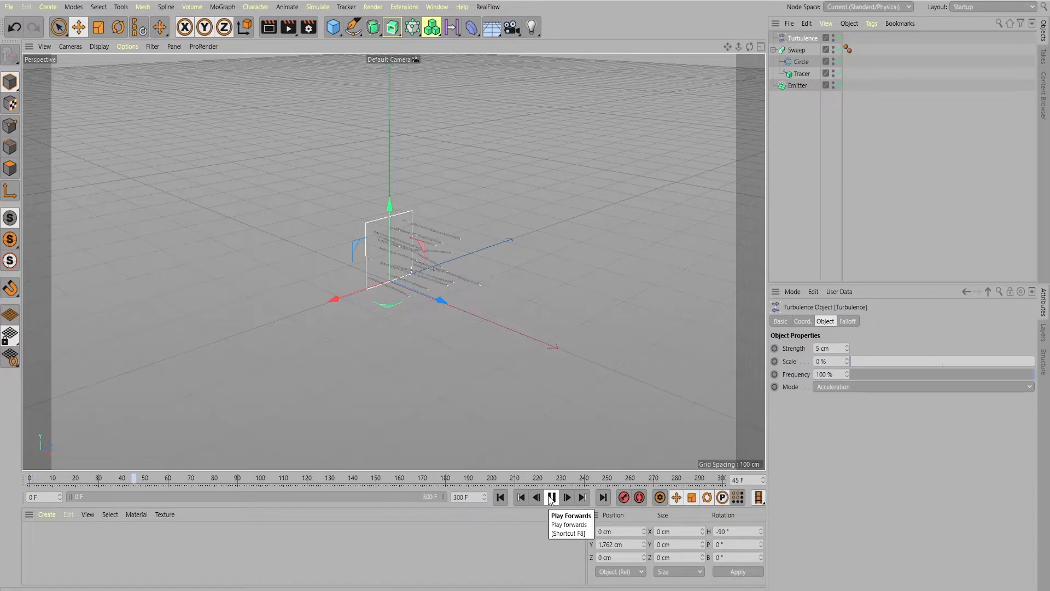
{"action": "left_click", "coordinate": [549, 499]}
{"action": "left_click_drag", "start_coordinate": [391, 205], "coordinate": [391, 178]}
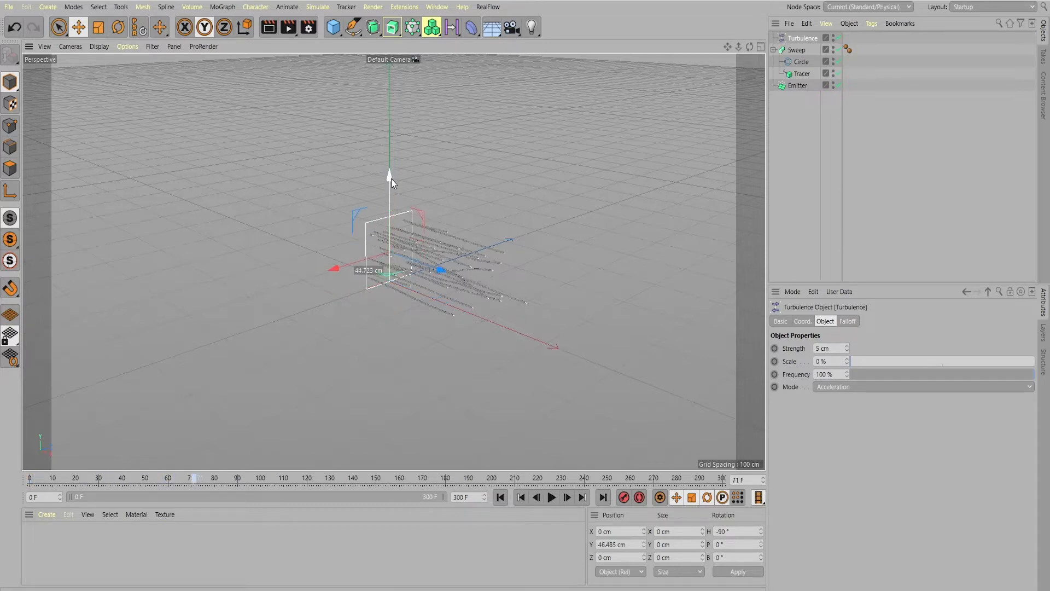
{"action": "scroll", "coordinate": [402, 241], "scroll_direction": "up", "scroll_amount": 5}
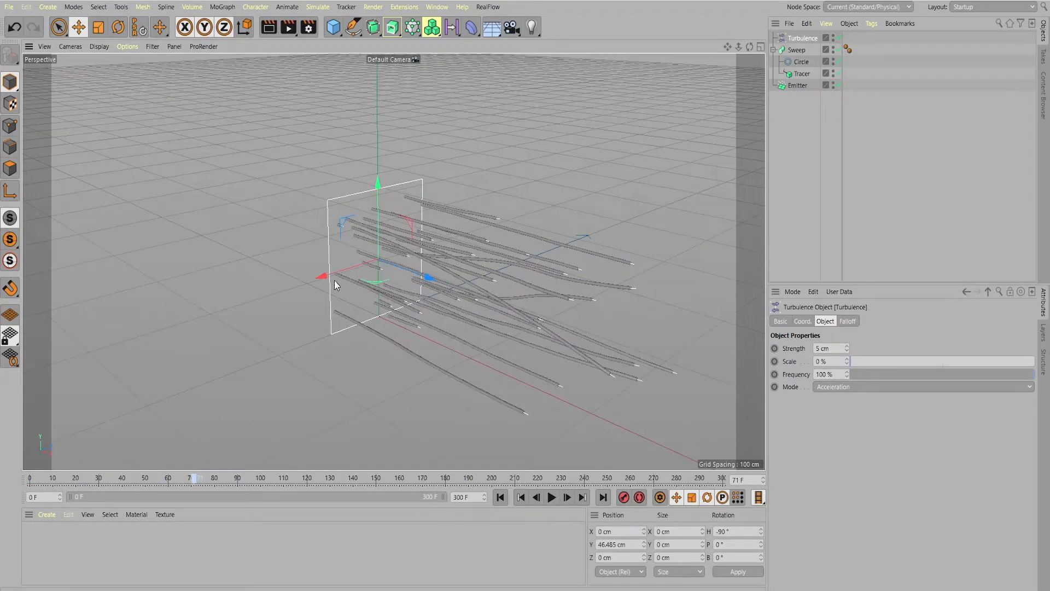
{"action": "left_click_drag", "start_coordinate": [322, 275], "coordinate": [323, 274]}
{"action": "left_click_drag", "start_coordinate": [383, 192], "coordinate": [379, 182]}
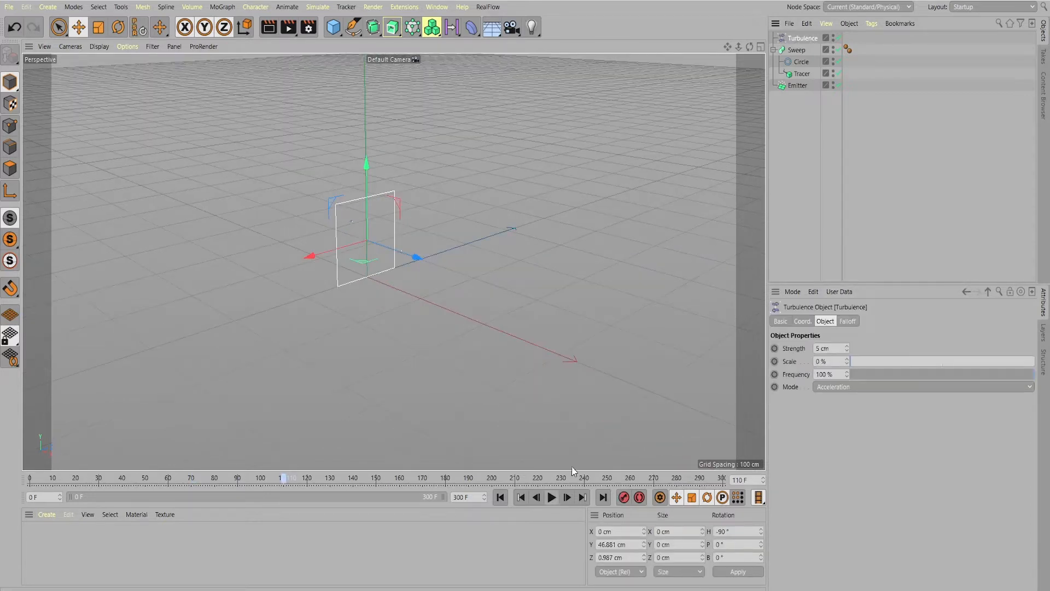
Set the turbulence strength to 75 cm, scale to 350 % and mode to Force, and preview the curling trails
{"action": "type", "text": "75"}
{"action": "left_click", "coordinate": [917, 363]}
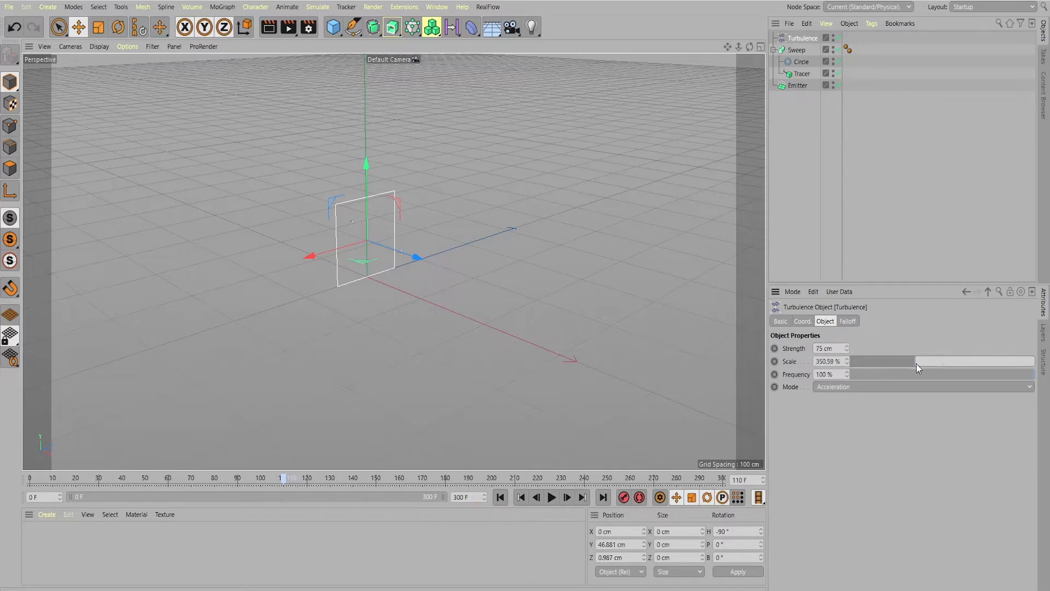
{"action": "left_click", "coordinate": [846, 387]}
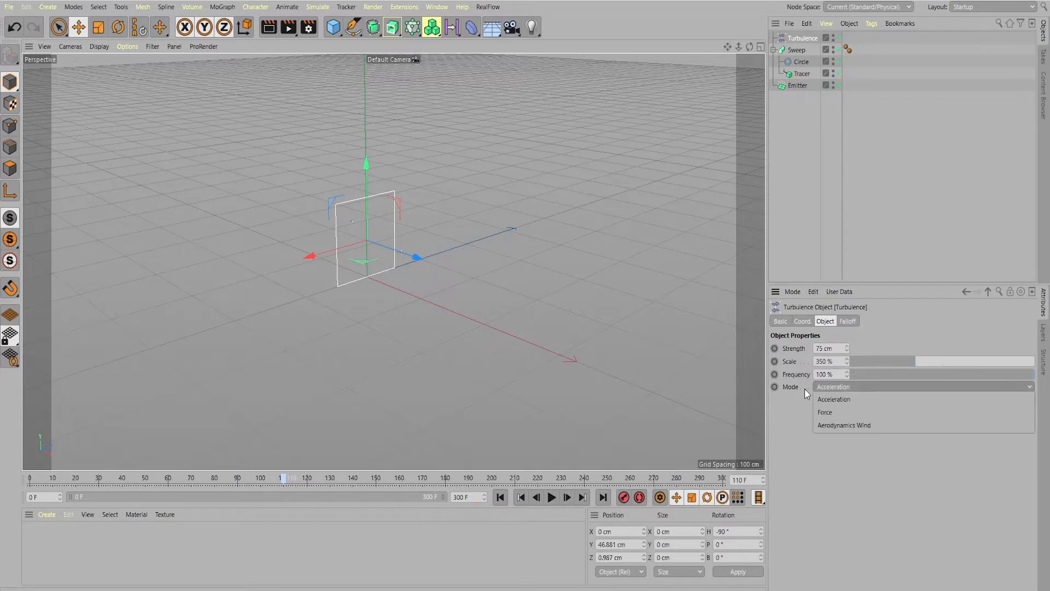
{"action": "left_click", "coordinate": [826, 413]}
{"action": "left_click", "coordinate": [551, 496]}
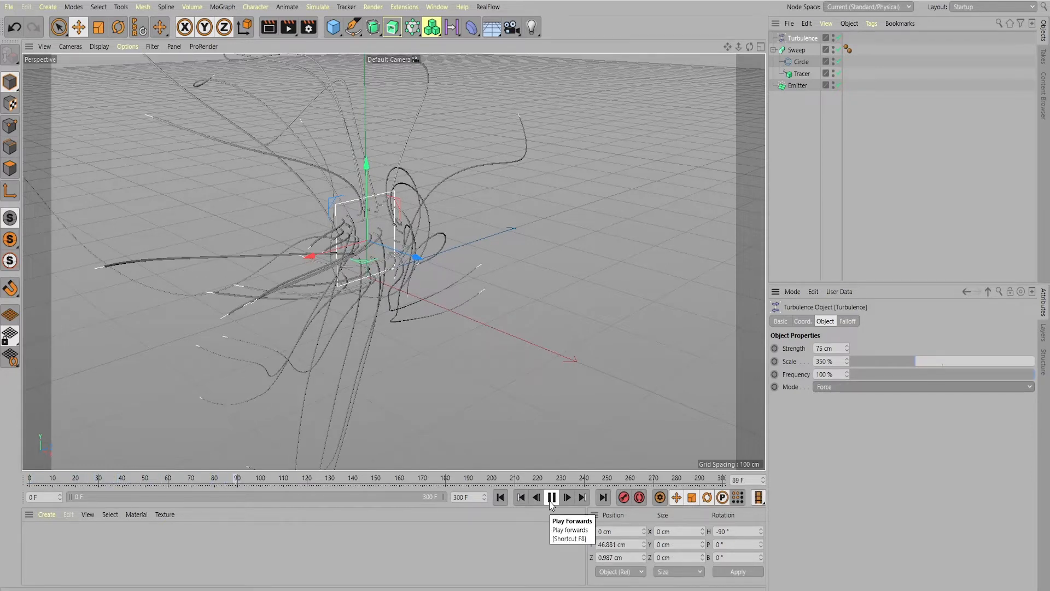
{"action": "left_click", "coordinate": [552, 497]}
{"action": "left_click", "coordinate": [503, 498]}
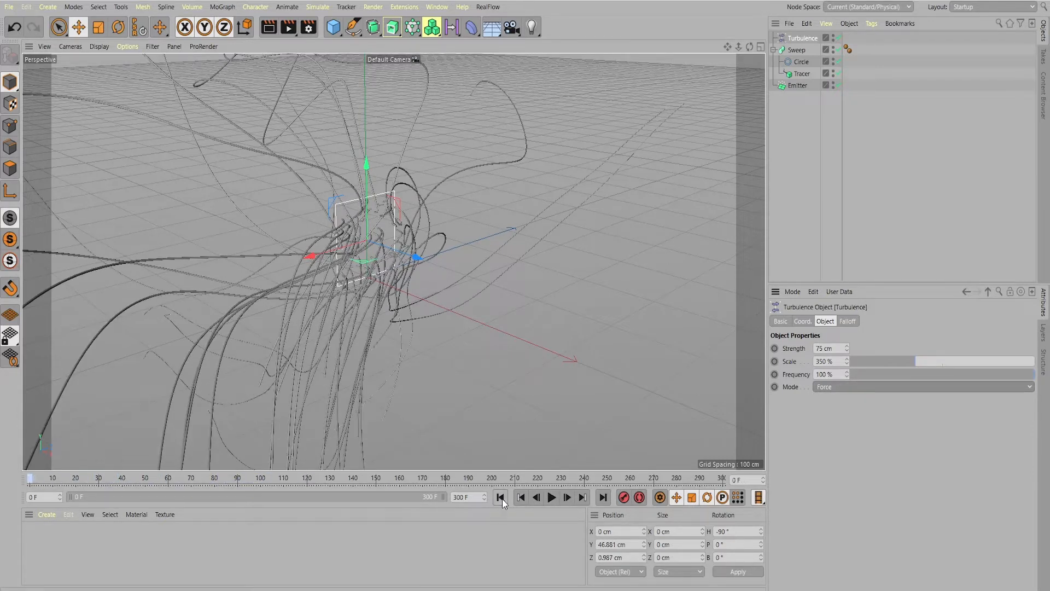
Keyframe the turbulence's X, Y and Z position at frame 0 and play the animation
{"action": "left_click", "coordinate": [803, 322]}
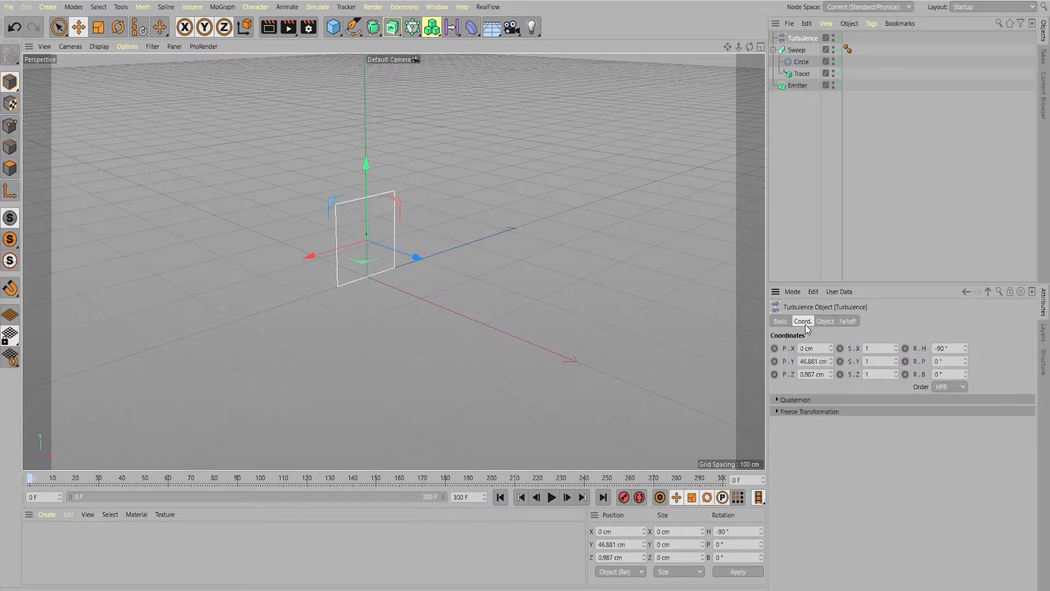
{"action": "left_click", "coordinate": [774, 362]}
{"action": "left_click", "coordinate": [776, 349]}
{"action": "left_click", "coordinate": [551, 498]}
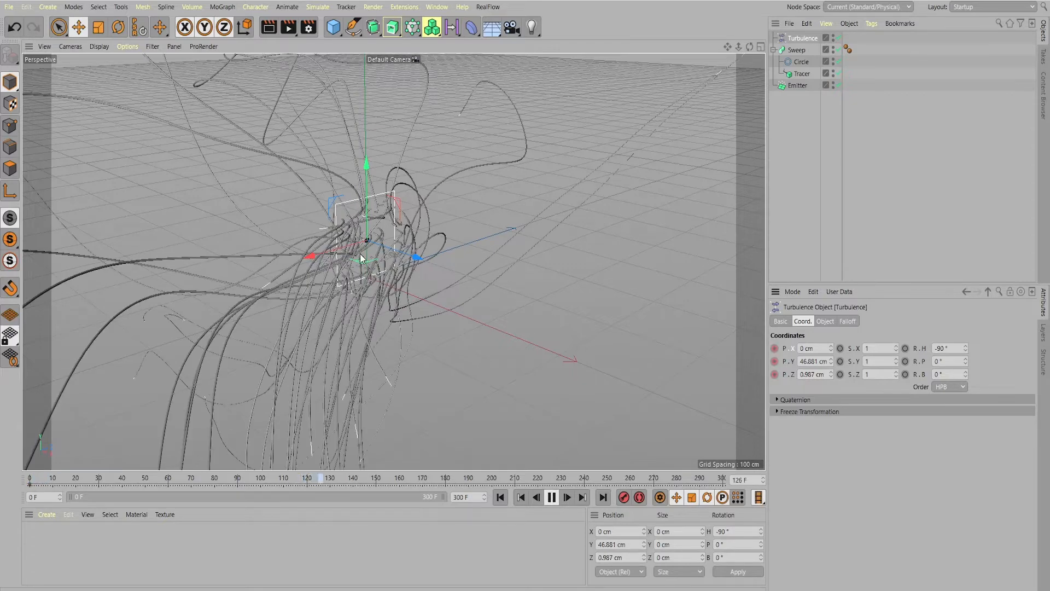
{"action": "left_click", "coordinate": [551, 497]}
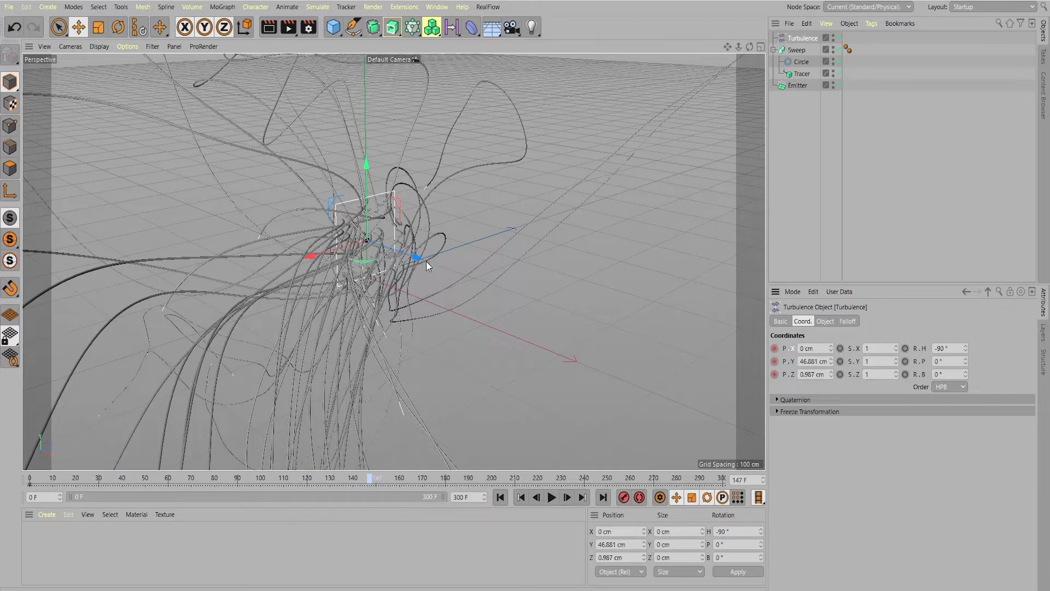
At frame 60, move the turbulence to about X 187 cm and Z 71 cm, and record a keyframe
{"action": "left_click_drag", "start_coordinate": [750, 47], "coordinate": [695, 24]}
{"action": "left_click", "coordinate": [30, 479]}
{"action": "left_click_drag", "start_coordinate": [33, 482], "coordinate": [166, 496]}
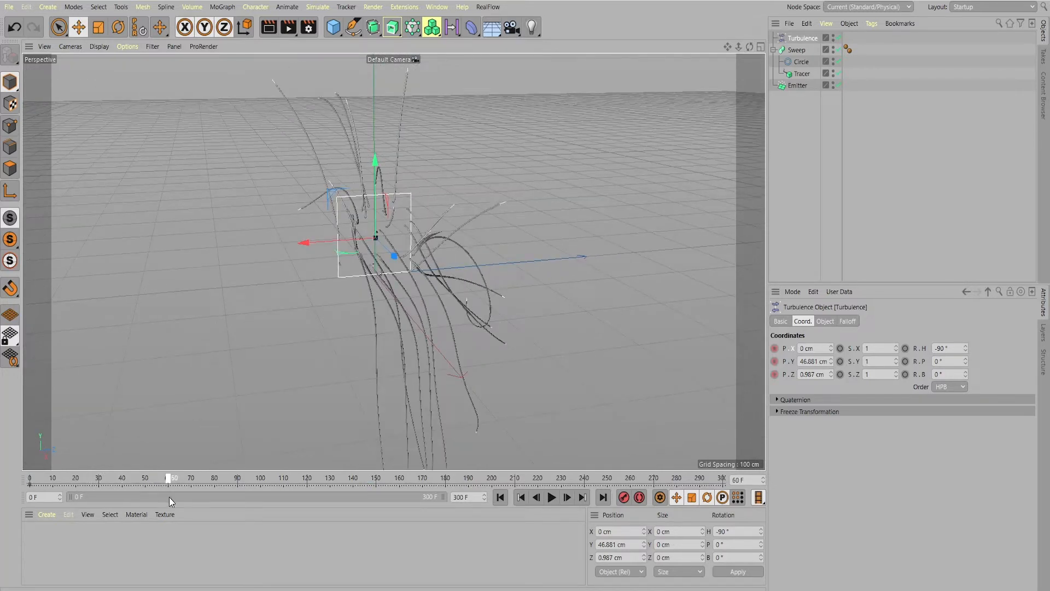
{"action": "left_click_drag", "start_coordinate": [379, 264], "coordinate": [416, 290]}
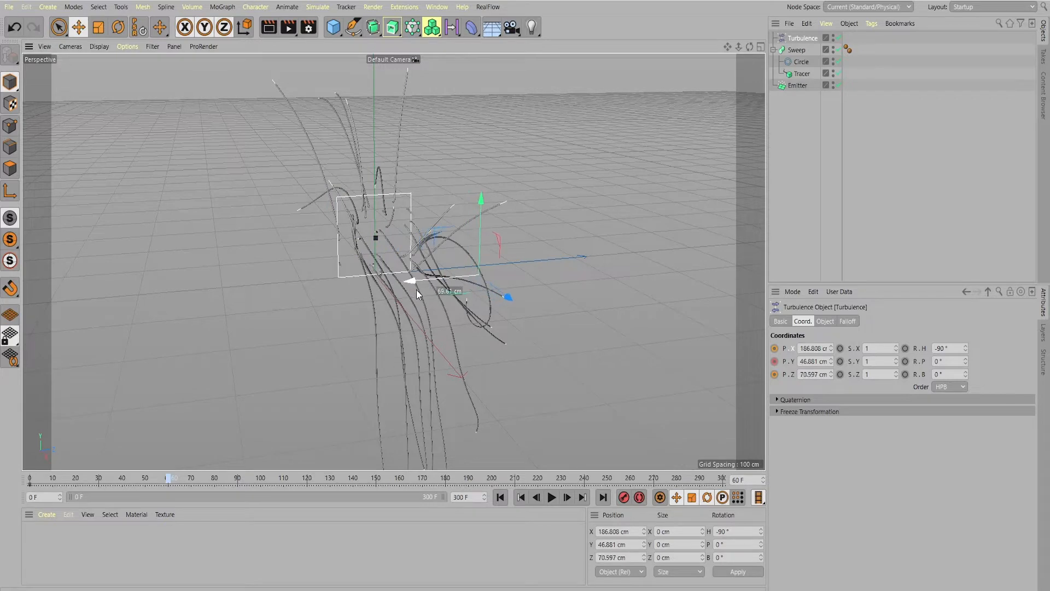
{"action": "left_click", "coordinate": [623, 497]}
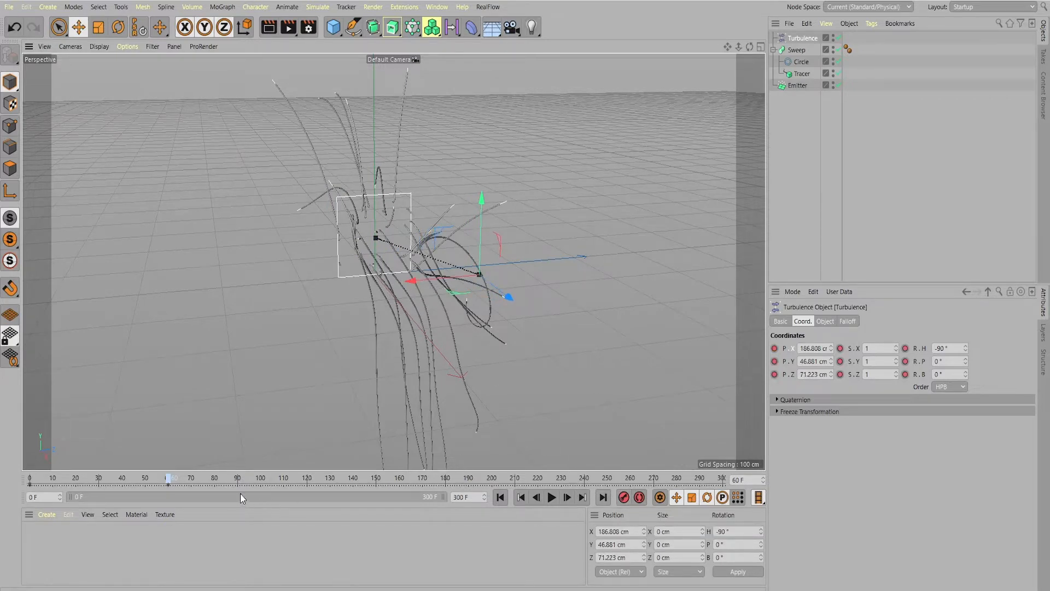
Keyframe the turbulence at about X 285, Z -70 cm on frame 120 and about X 390, Z 13 cm on frame 180
{"action": "left_click_drag", "start_coordinate": [168, 479], "coordinate": [308, 487]}
{"action": "left_click_drag", "start_coordinate": [509, 297], "coordinate": [548, 329]}
{"action": "left_click_drag", "start_coordinate": [458, 313], "coordinate": [316, 326]}
{"action": "left_click", "coordinate": [623, 497]}
{"action": "left_click_drag", "start_coordinate": [322, 480], "coordinate": [446, 481]}
{"action": "left_click_drag", "start_coordinate": [344, 373], "coordinate": [424, 381]}
{"action": "left_click", "coordinate": [623, 497]}
At frame 240, move the turbulence farther along the zigzag path and record a position keyframe
{"action": "left_click_drag", "start_coordinate": [446, 479], "coordinate": [585, 480]}
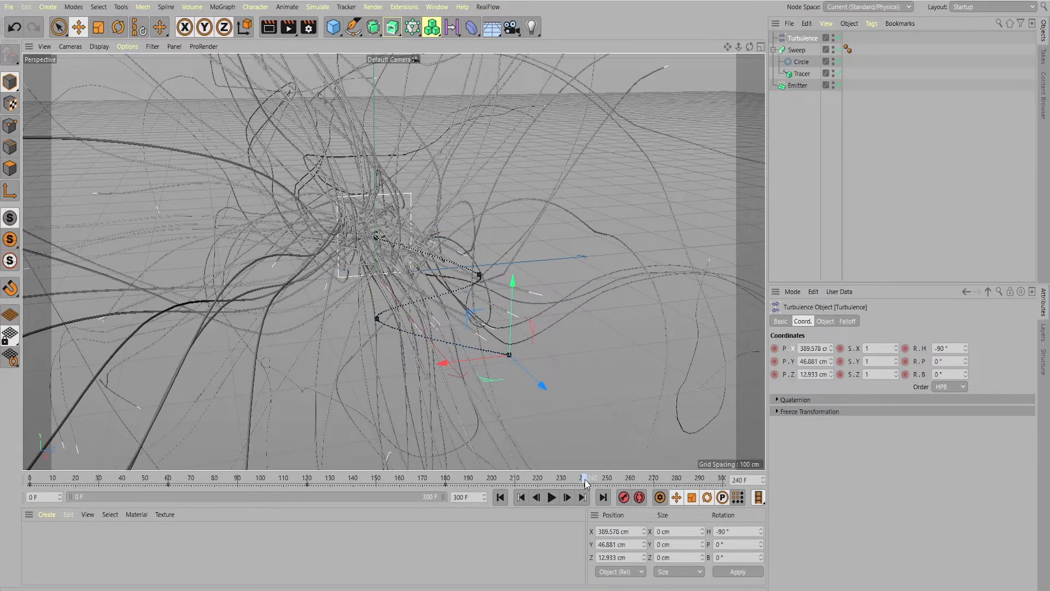
{"action": "left_click_drag", "start_coordinate": [443, 362], "coordinate": [525, 355]}
{"action": "left_click_drag", "start_coordinate": [626, 377], "coordinate": [683, 417]}
{"action": "left_click", "coordinate": [623, 497]}
Move the turbulence sideways and forward at frame 300, record a keyframe, preview the animation and return to frame 0
{"action": "left_click_drag", "start_coordinate": [585, 480], "coordinate": [720, 482]}
{"action": "left_click_drag", "start_coordinate": [584, 392], "coordinate": [484, 427]}
{"action": "left_click_drag", "start_coordinate": [568, 426], "coordinate": [578, 468]}
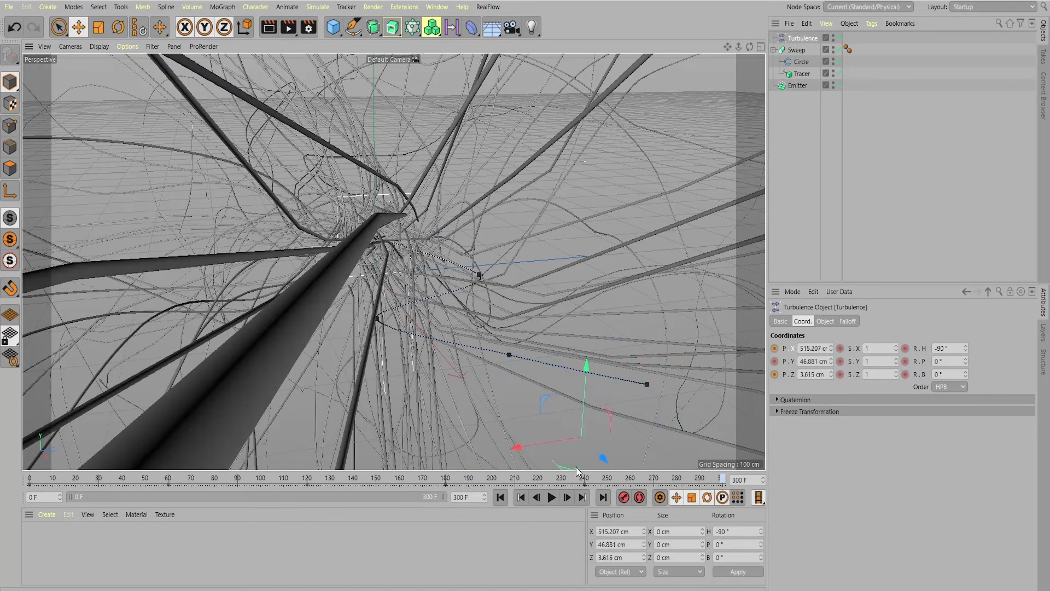
{"action": "left_click", "coordinate": [623, 497]}
{"action": "left_click", "coordinate": [500, 498]}
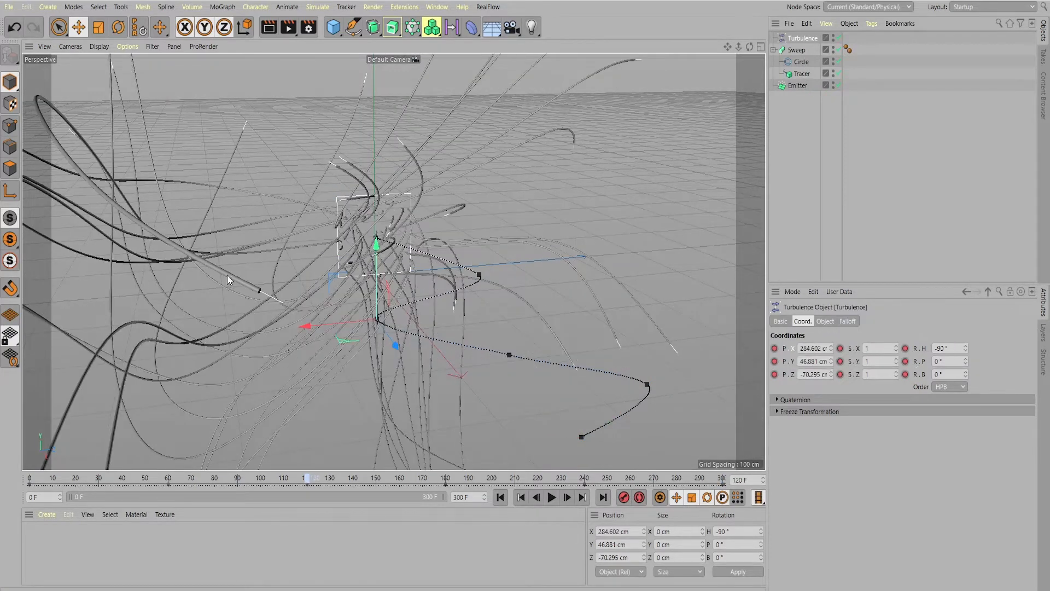
{"action": "key", "text": "shift+f"}
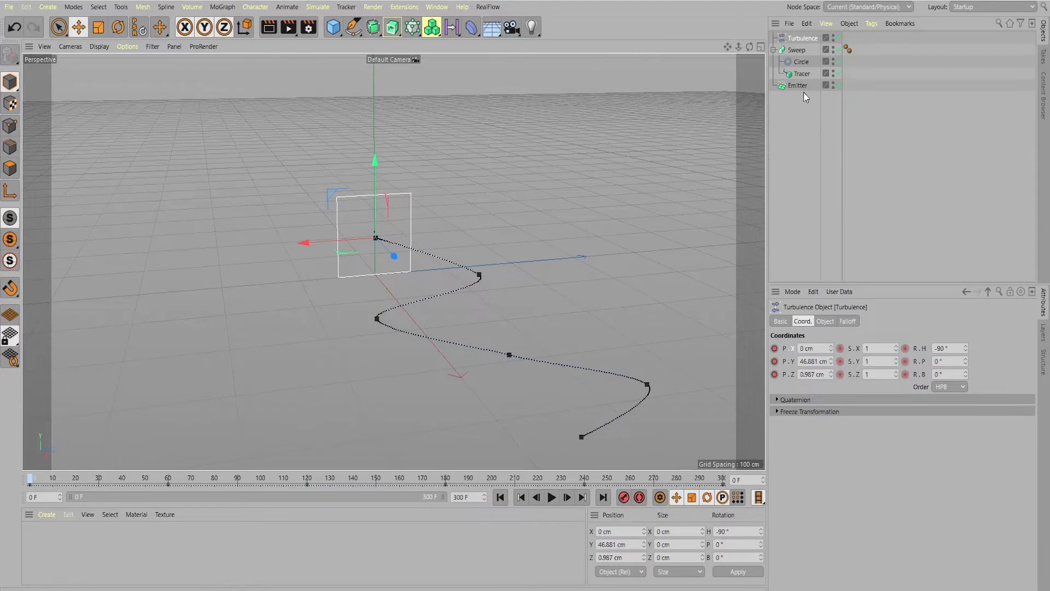
Add a Platonic primitive to the scene and set its radius to 2 cm
{"action": "left_click", "coordinate": [796, 86]}
{"action": "left_click", "coordinate": [334, 31]}
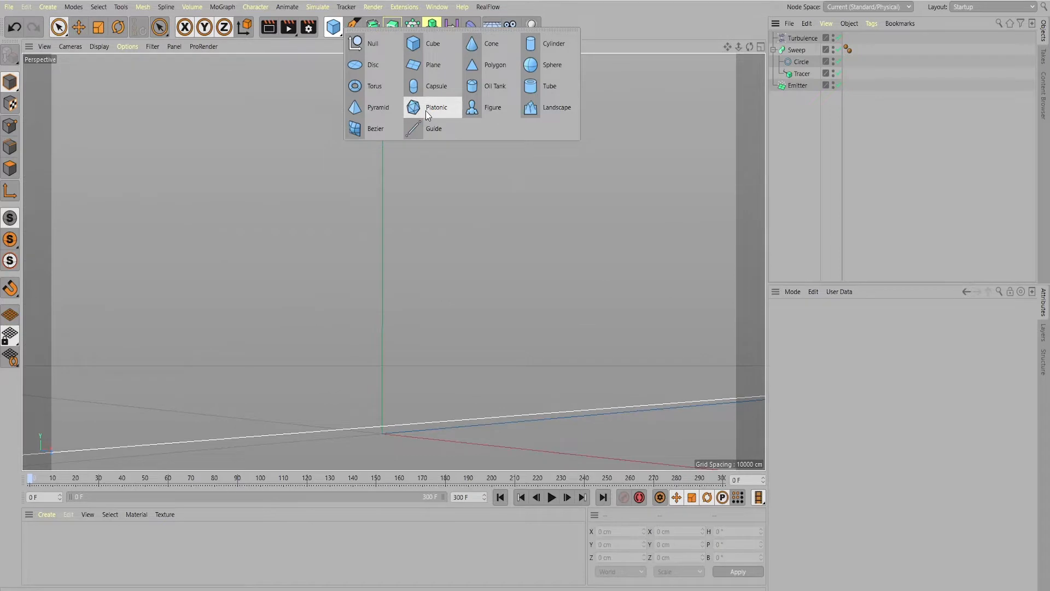
{"action": "left_click", "coordinate": [425, 110]}
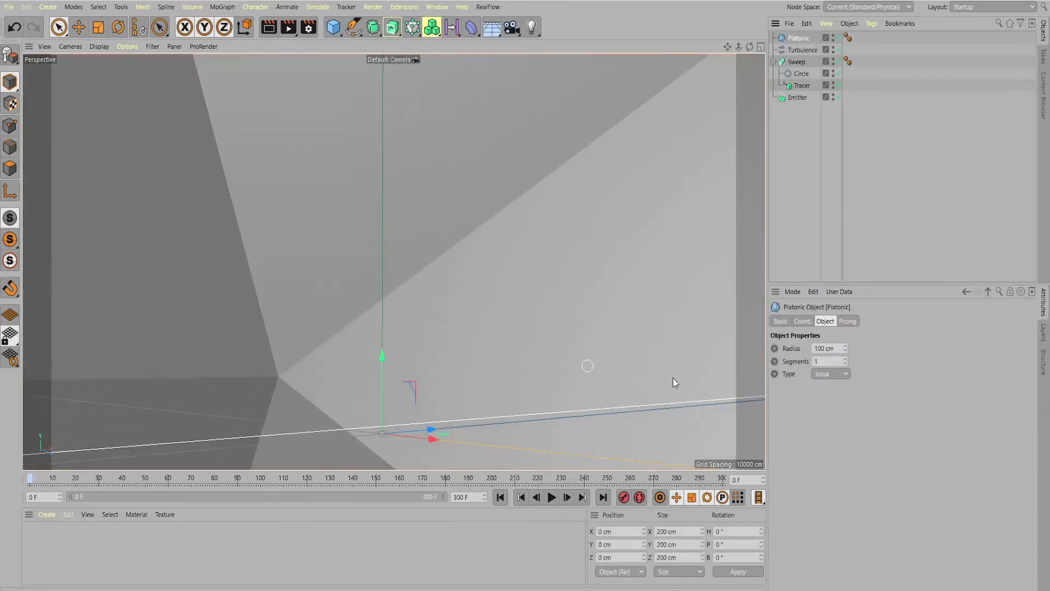
{"action": "double_click", "coordinate": [824, 348]}
{"action": "type", "text": "4"}
{"action": "key", "text": "Return"}
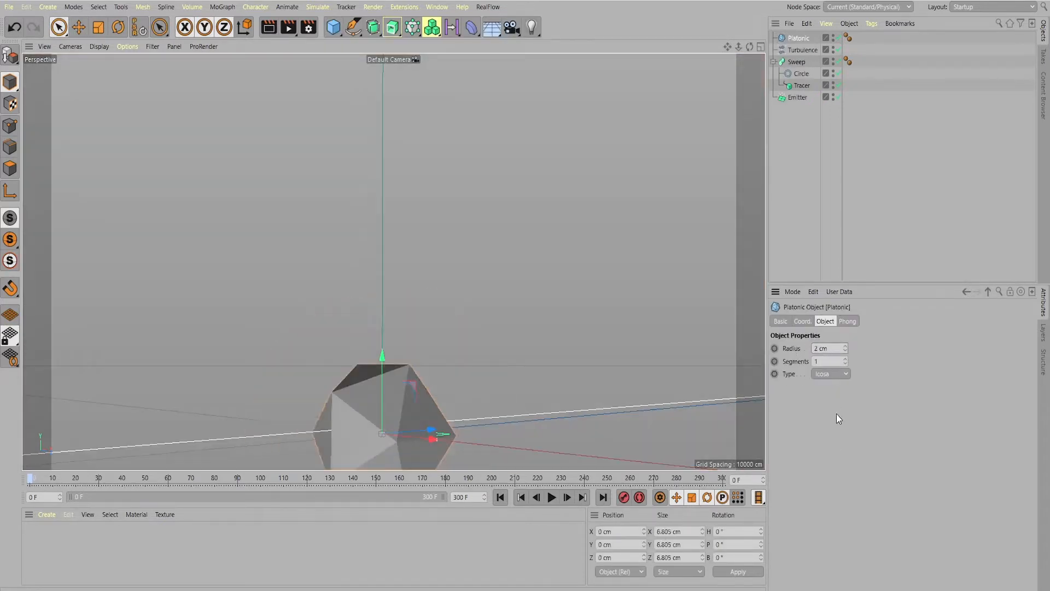
Make the Platonic a child of the Emitter with Show Objects enabled, and preview the particles up to about frame 93
{"action": "left_click_drag", "start_coordinate": [799, 37], "coordinate": [790, 99]}
{"action": "left_click", "coordinate": [798, 86]}
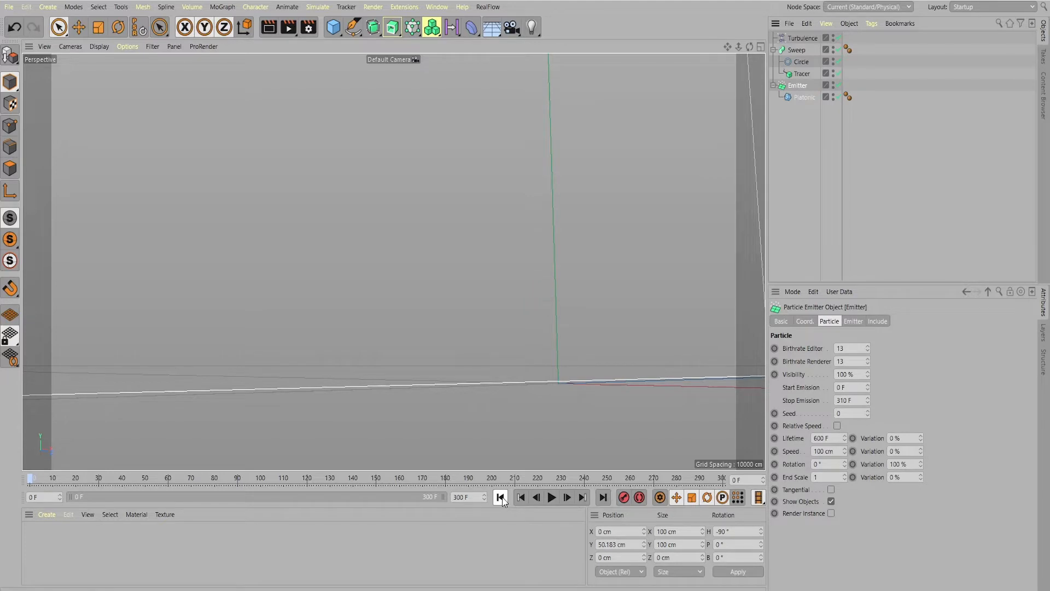
{"action": "scroll", "coordinate": [506, 350], "scroll_direction": "down", "scroll_amount": 3}
{"action": "scroll", "coordinate": [506, 350], "scroll_direction": "down", "scroll_amount": 3}
{"action": "left_click", "coordinate": [552, 497]}
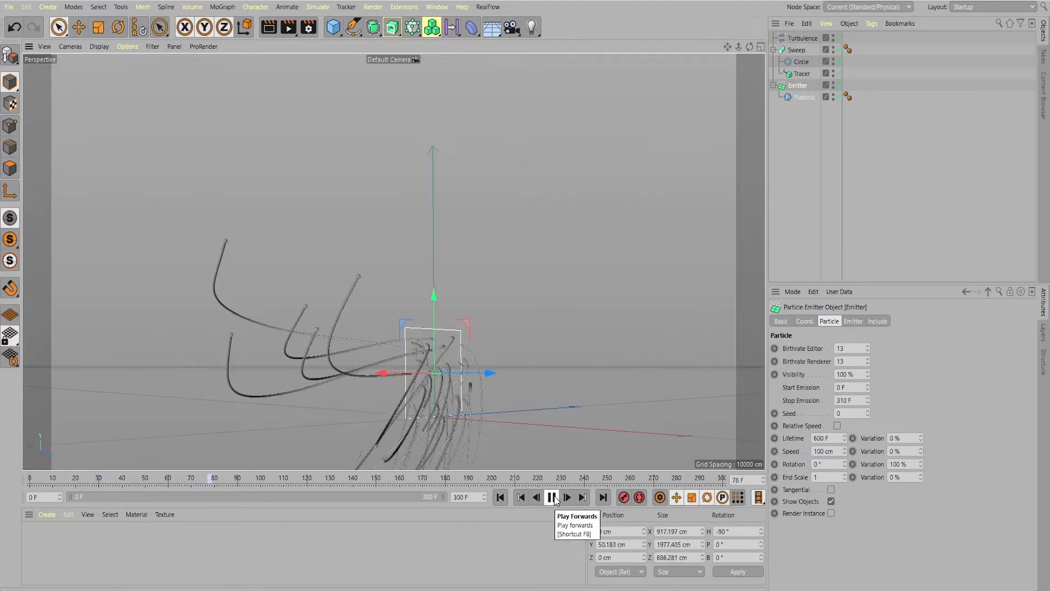
{"action": "left_click", "coordinate": [552, 497]}
{"action": "scroll", "coordinate": [586, 325], "scroll_direction": "up", "scroll_amount": 4}
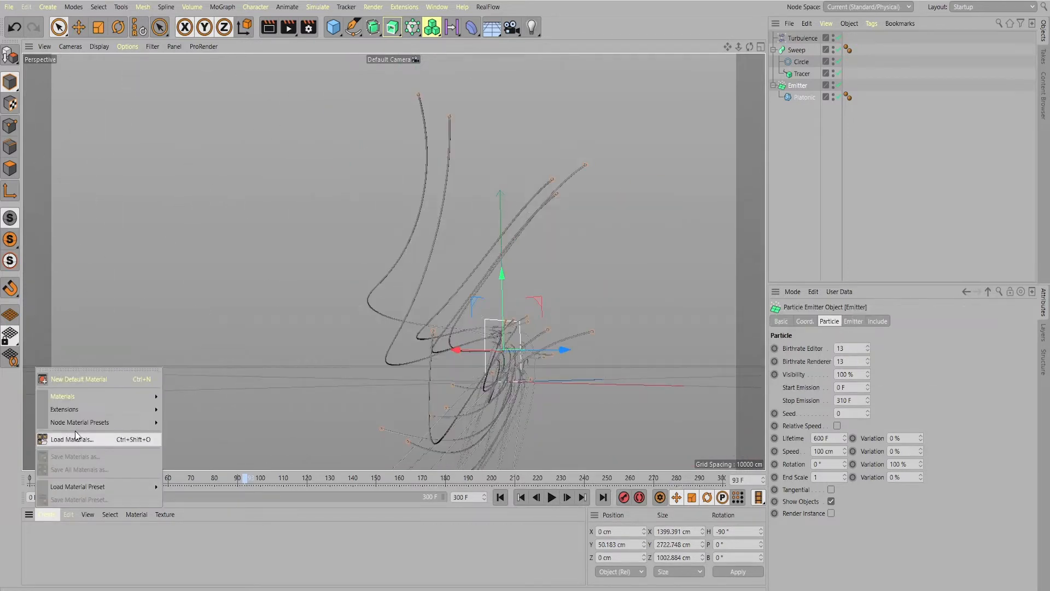
Create a new standard material with Color and Reflectance disabled and Luminance enabled
{"action": "mouse_move", "coordinate": [71, 396]}
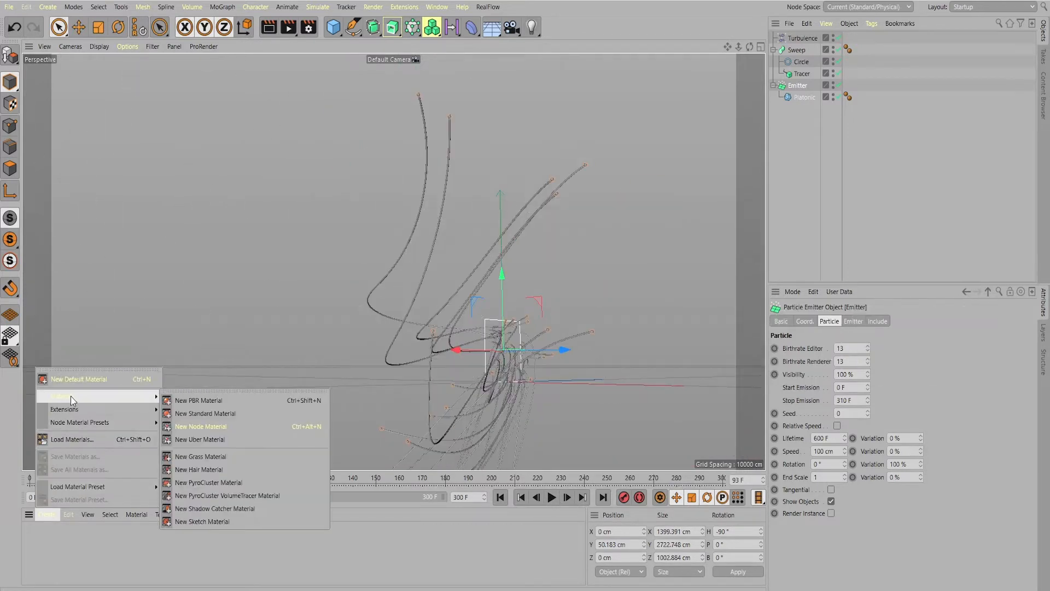
{"action": "left_click", "coordinate": [202, 416]}
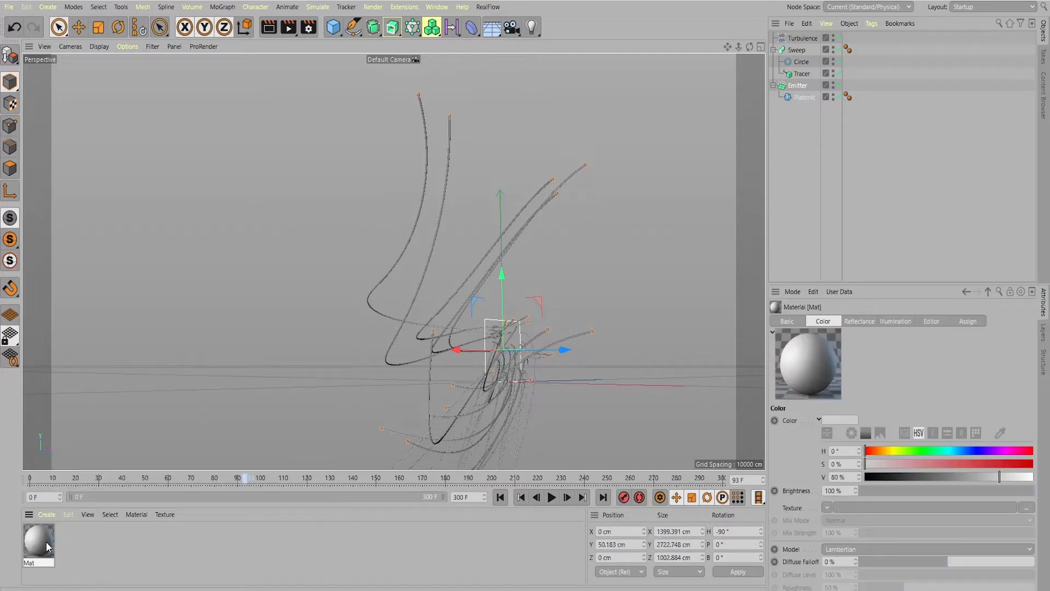
{"action": "double_click", "coordinate": [46, 542]}
{"action": "left_click", "coordinate": [218, 199]}
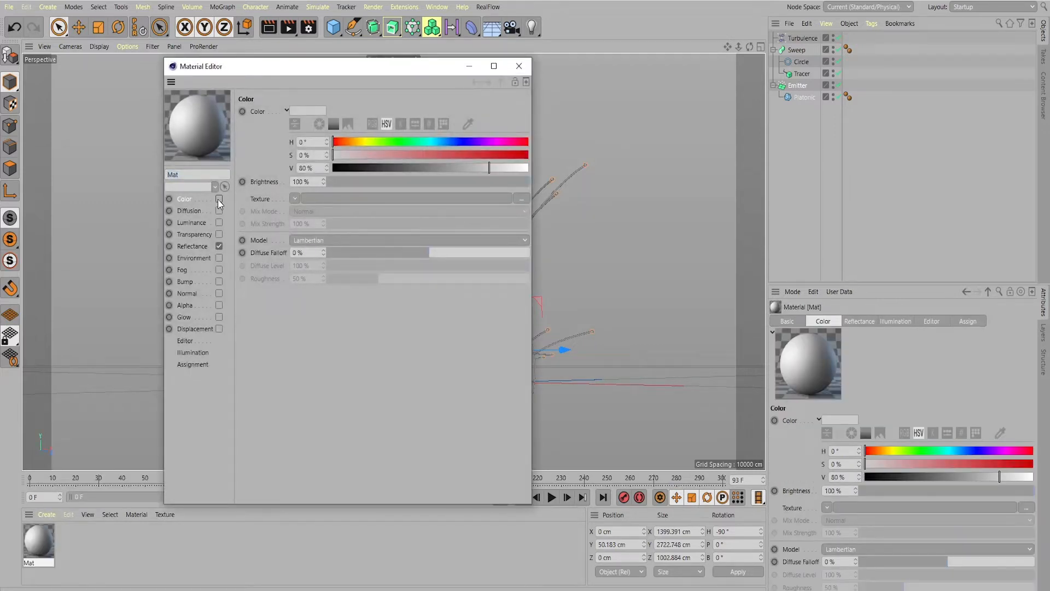
{"action": "left_click", "coordinate": [220, 246]}
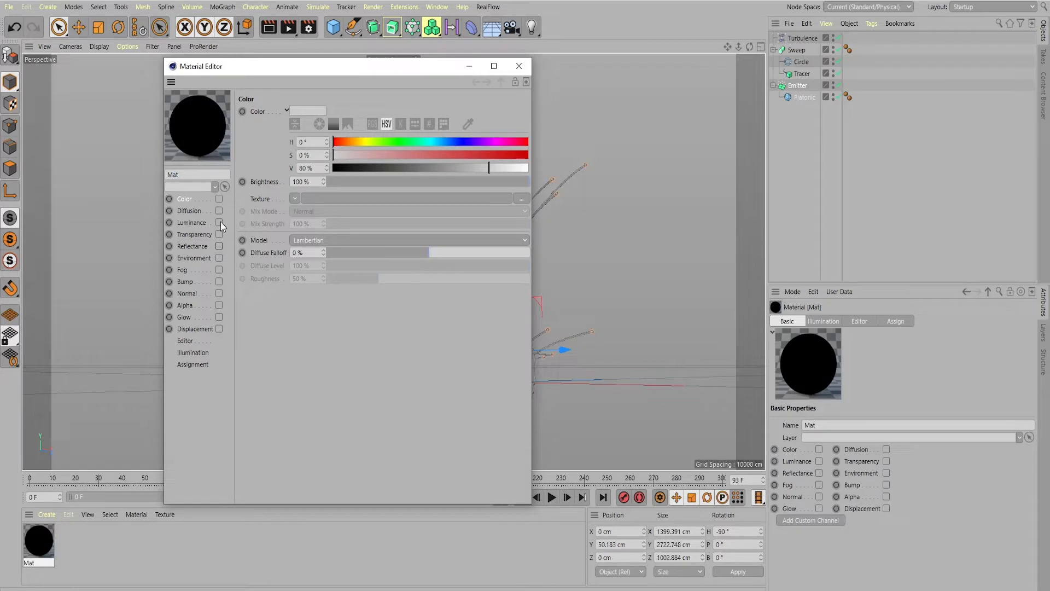
{"action": "left_click", "coordinate": [219, 222]}
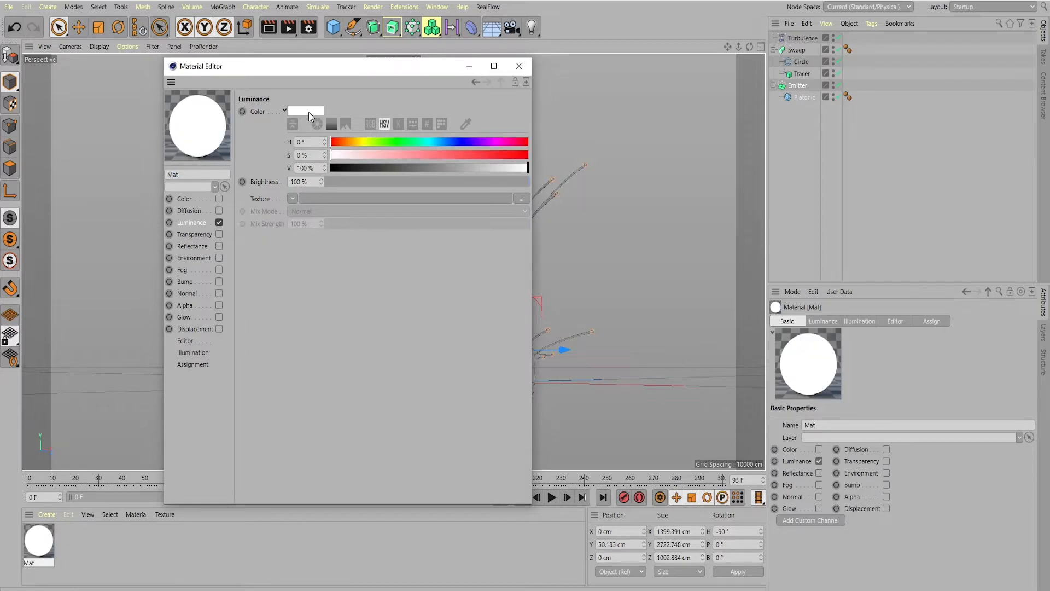
Set the material's luminance colour to orange-red (H 11°, S 94 %, V 100 %) and apply the material to the Emitter
{"action": "left_click", "coordinate": [309, 112]}
{"action": "left_click", "coordinate": [409, 123]}
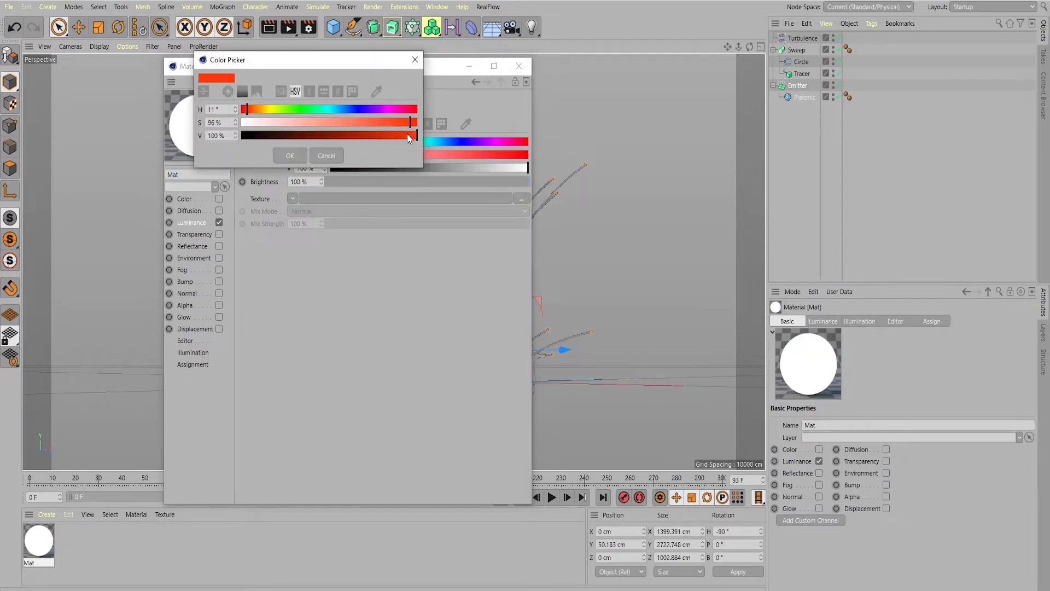
{"action": "left_click", "coordinate": [409, 135]}
{"action": "left_click", "coordinate": [407, 122]}
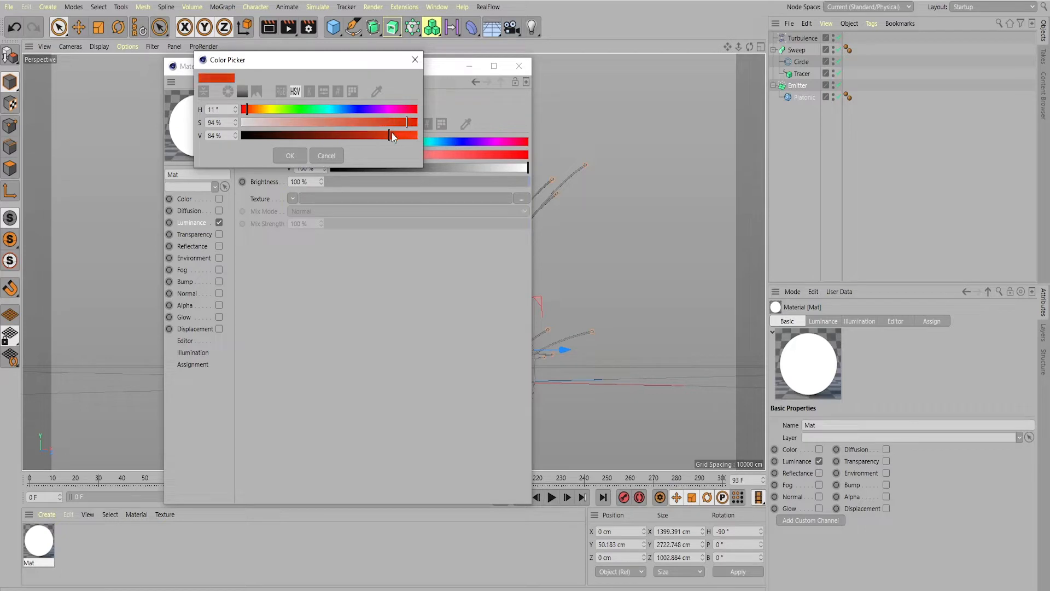
{"action": "left_click_drag", "start_coordinate": [407, 136], "coordinate": [418, 135]}
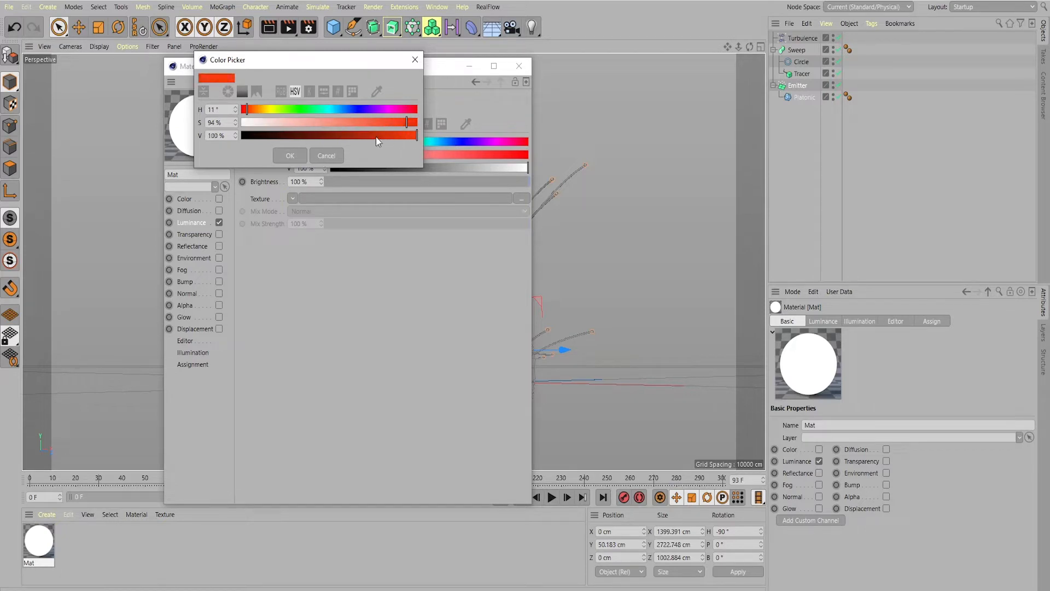
{"action": "left_click", "coordinate": [289, 155]}
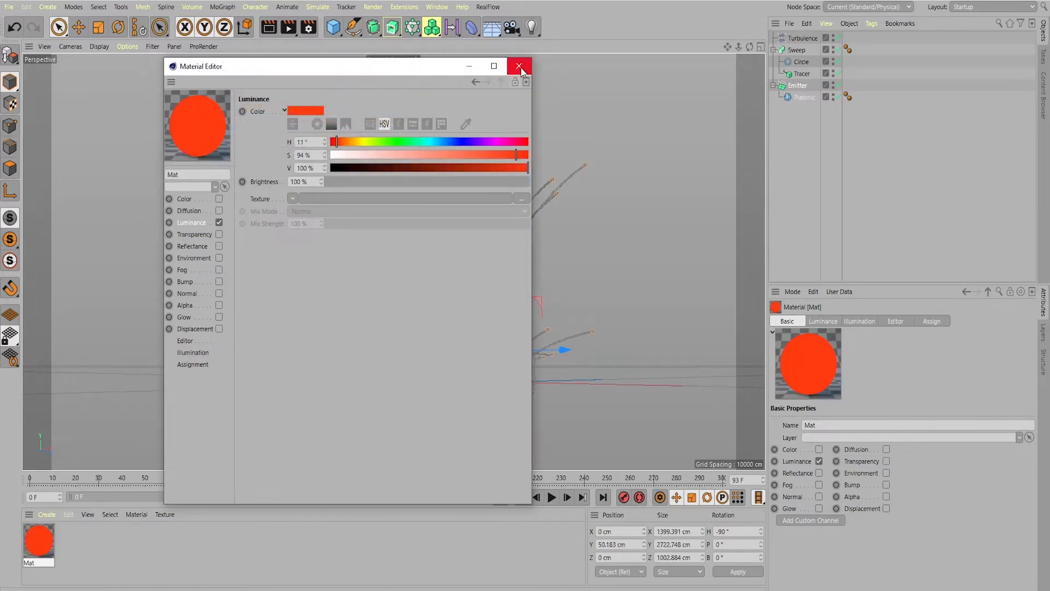
{"action": "left_click", "coordinate": [518, 65]}
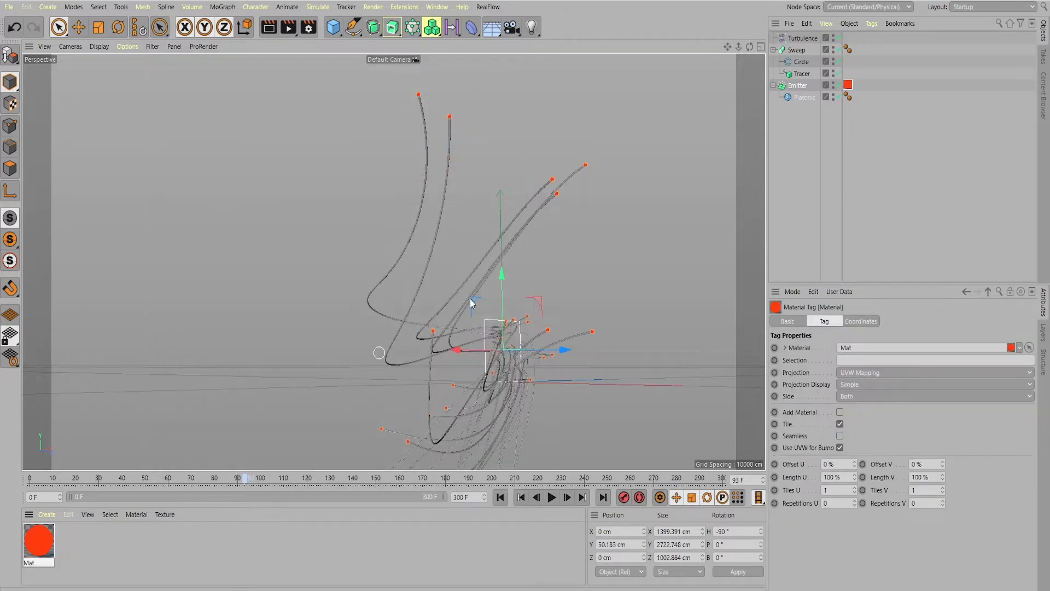
Create a second standard material and disable its Color and Reflectance, leaving only Luminance enabled
{"action": "left_click", "coordinate": [46, 514]}
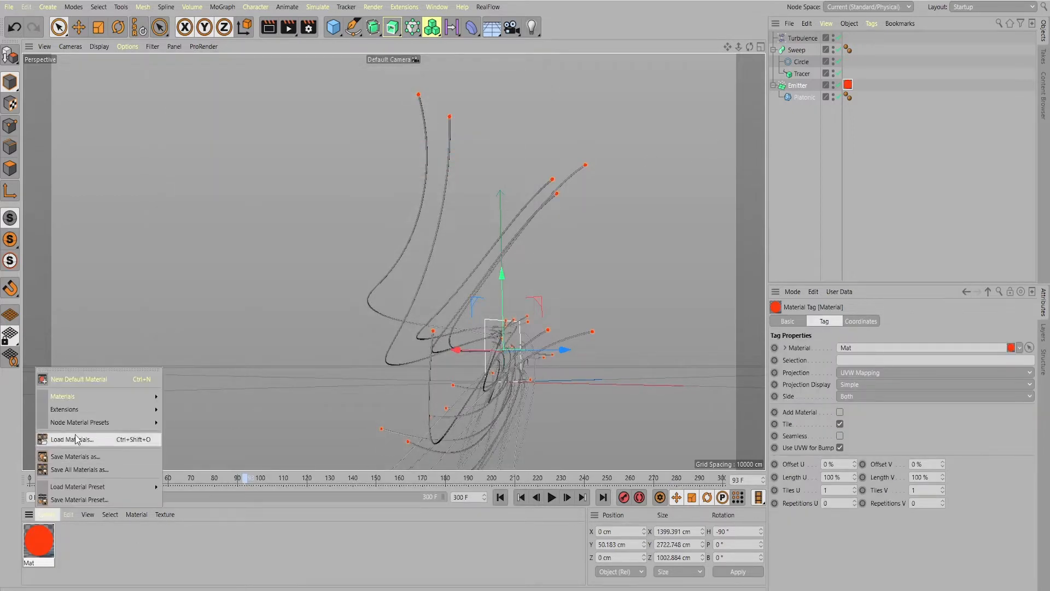
{"action": "mouse_move", "coordinate": [90, 396]}
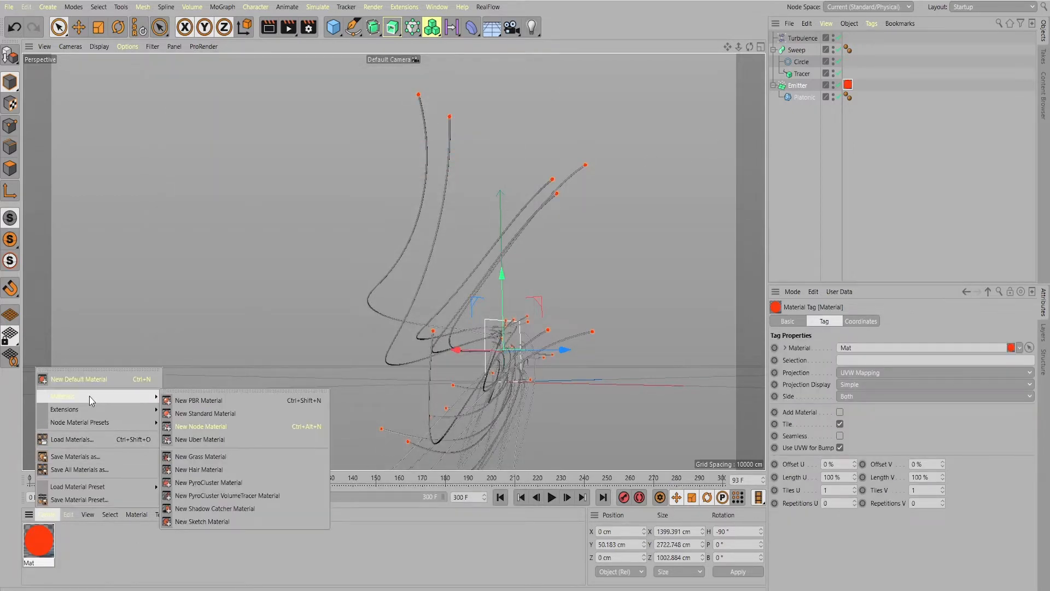
{"action": "left_click", "coordinate": [209, 415]}
{"action": "double_click", "coordinate": [38, 542]}
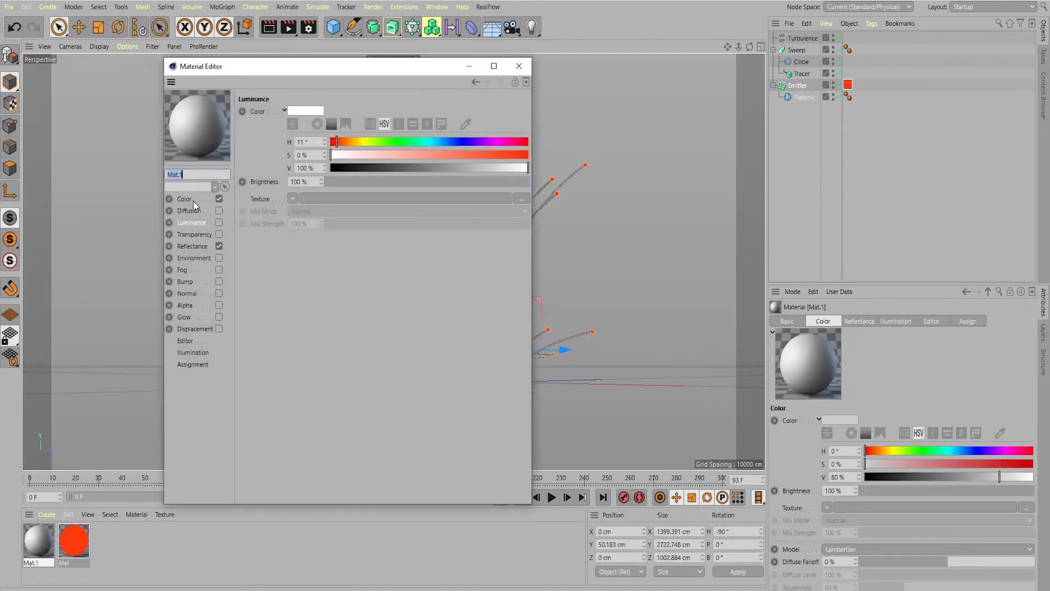
{"action": "left_click", "coordinate": [219, 198]}
{"action": "left_click", "coordinate": [219, 246]}
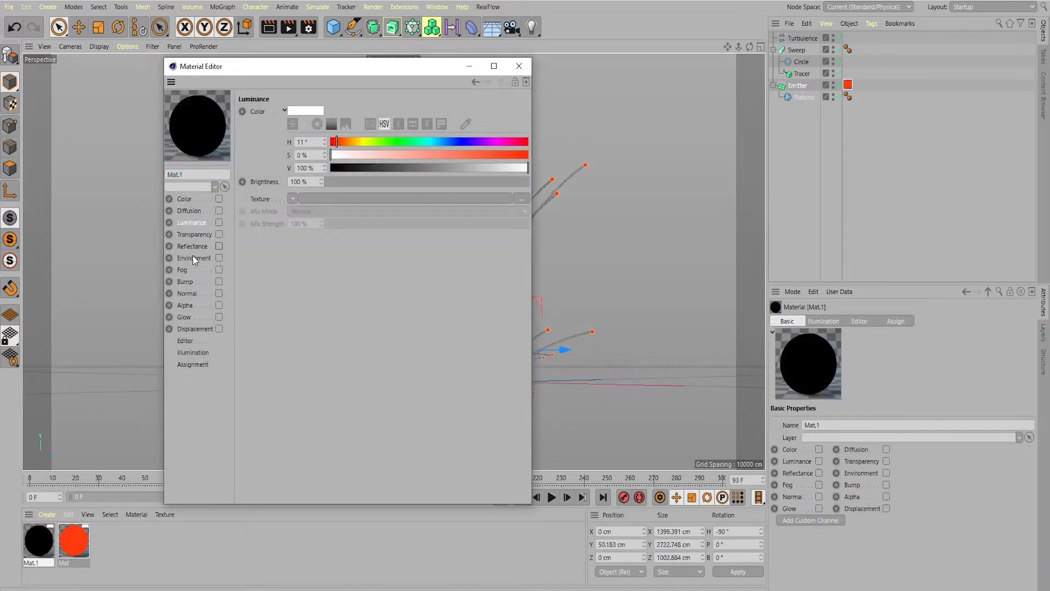
{"action": "left_click", "coordinate": [218, 222]}
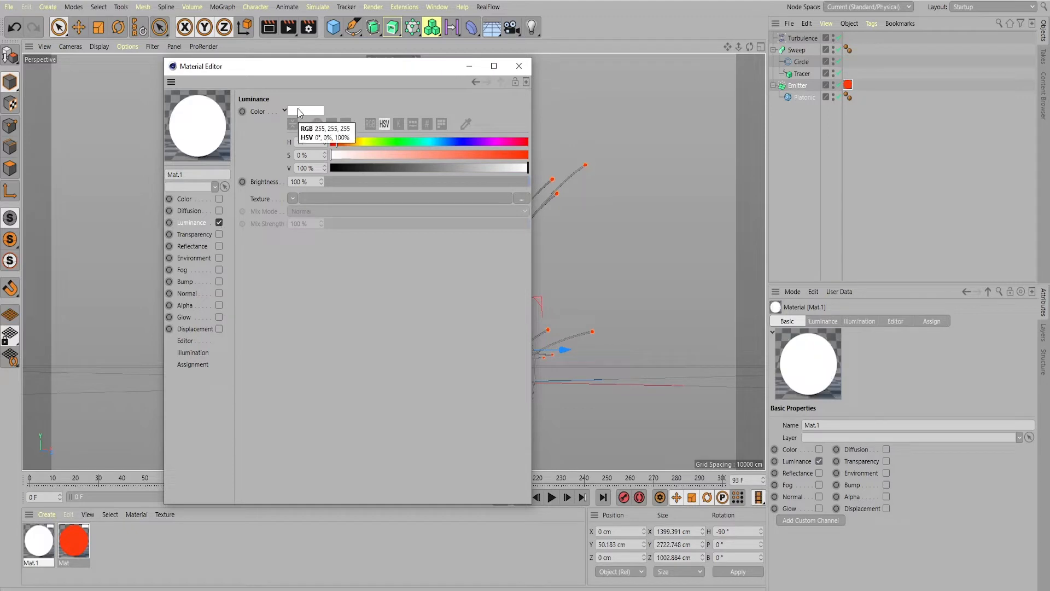
Set the second material's luminance colour to light blue (H 217°, S 44 %, V 100 %)
{"action": "left_click", "coordinate": [297, 109]}
{"action": "left_click_drag", "start_coordinate": [346, 104], "coordinate": [353, 104]}
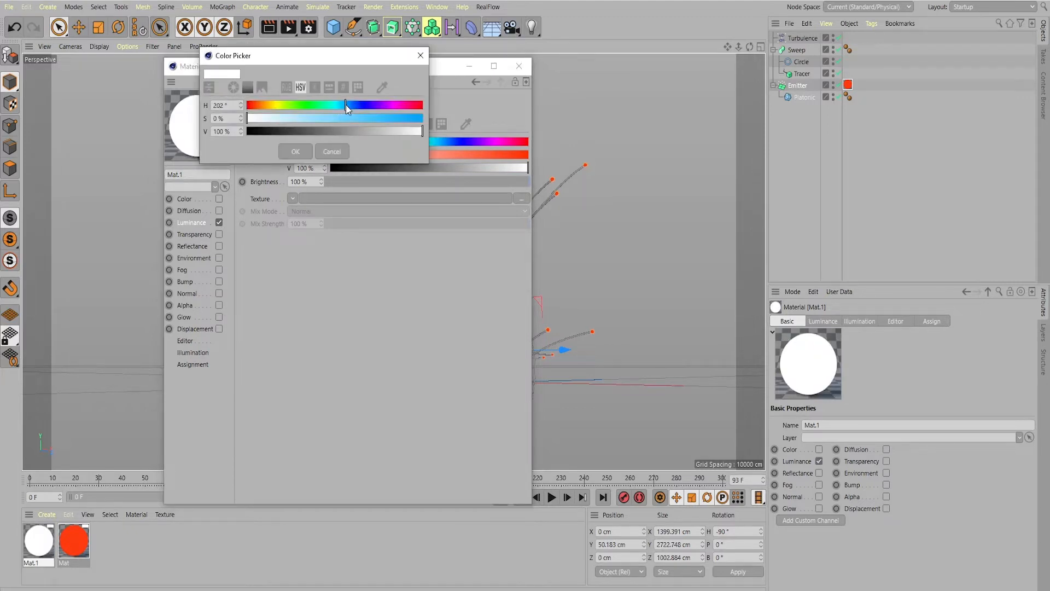
{"action": "left_click", "coordinate": [324, 118]}
{"action": "left_click", "coordinate": [296, 152]}
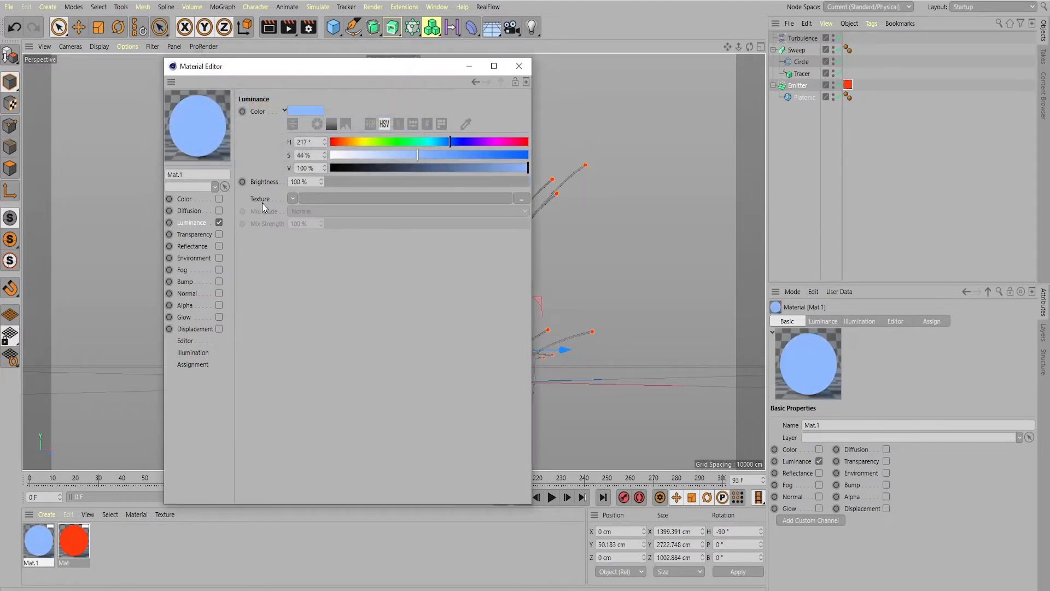
Load a Noise shader as the second material's luminance texture and open the shader's settings
{"action": "left_click", "coordinate": [292, 200]}
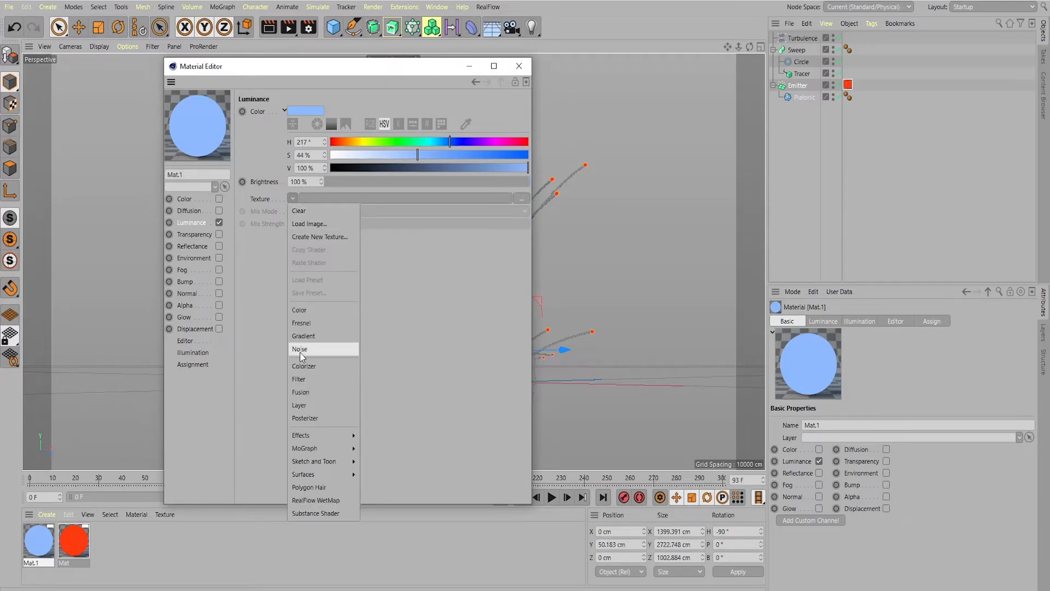
{"action": "left_click", "coordinate": [299, 349]}
{"action": "left_click", "coordinate": [305, 227]}
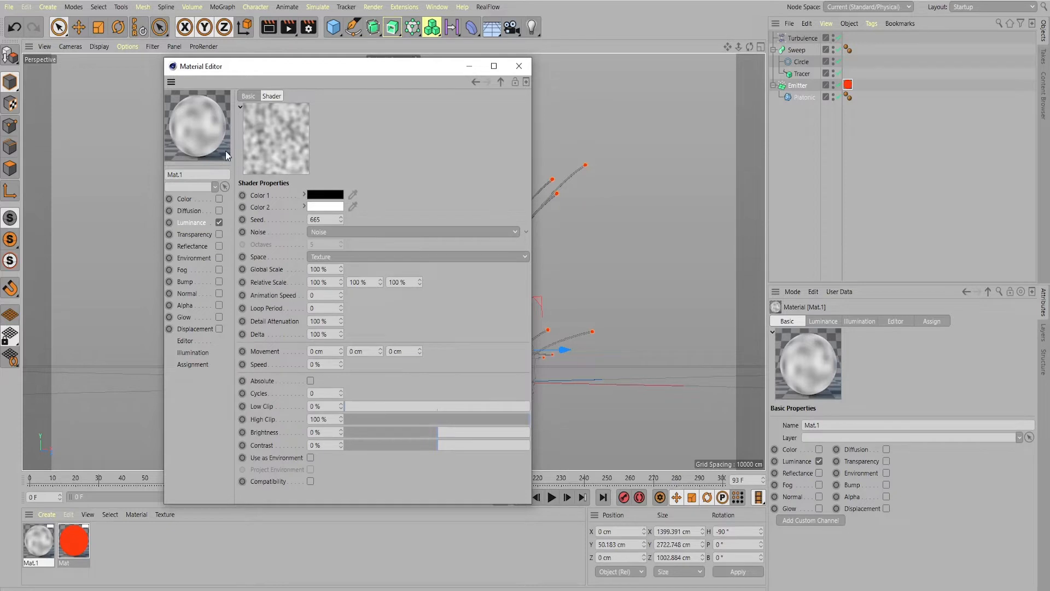
Change Color 1 of the luminance noise shader from black to a medium blue
{"action": "left_click", "coordinate": [329, 196]}
{"action": "left_click", "coordinate": [353, 193]}
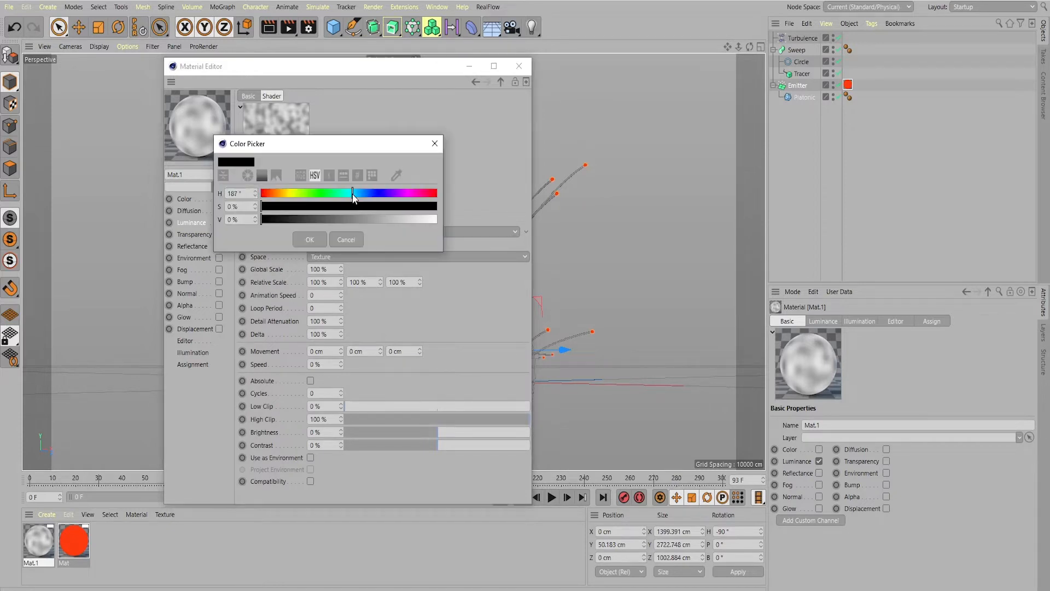
{"action": "left_click_drag", "start_coordinate": [359, 203], "coordinate": [362, 203]}
{"action": "left_click", "coordinate": [362, 207]}
{"action": "left_click", "coordinate": [404, 219]}
{"action": "left_click", "coordinate": [316, 245]}
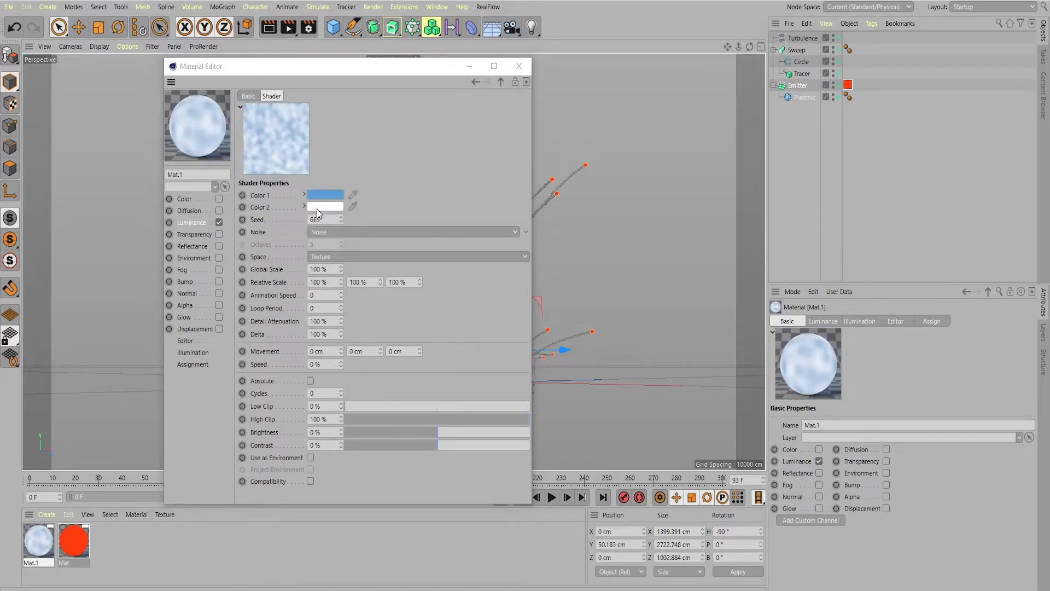
Change Color 2 of the luminance noise shader to orange
{"action": "left_click", "coordinate": [317, 209]}
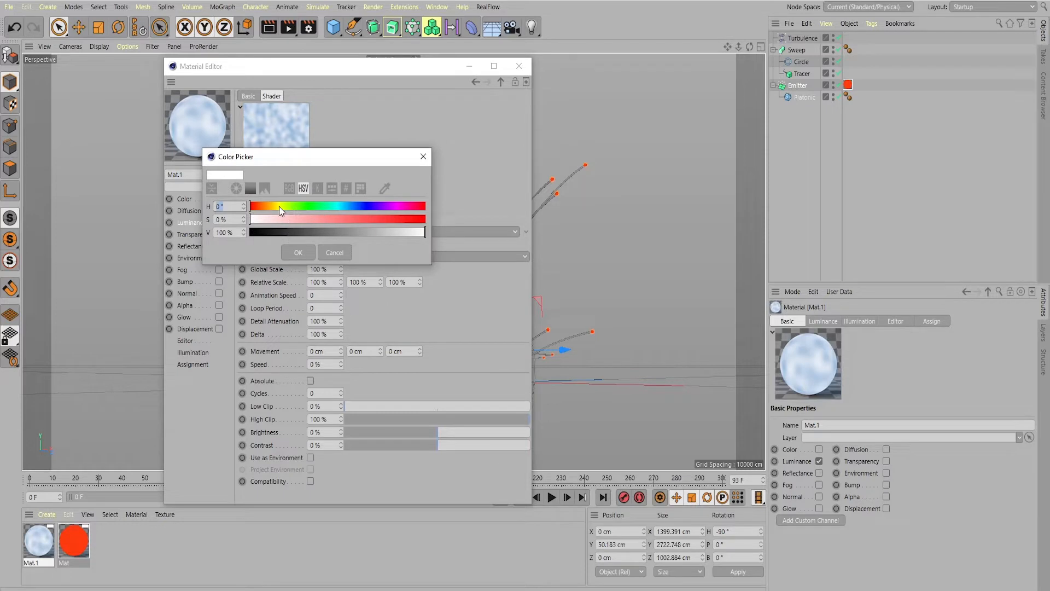
{"action": "left_click", "coordinate": [275, 206]}
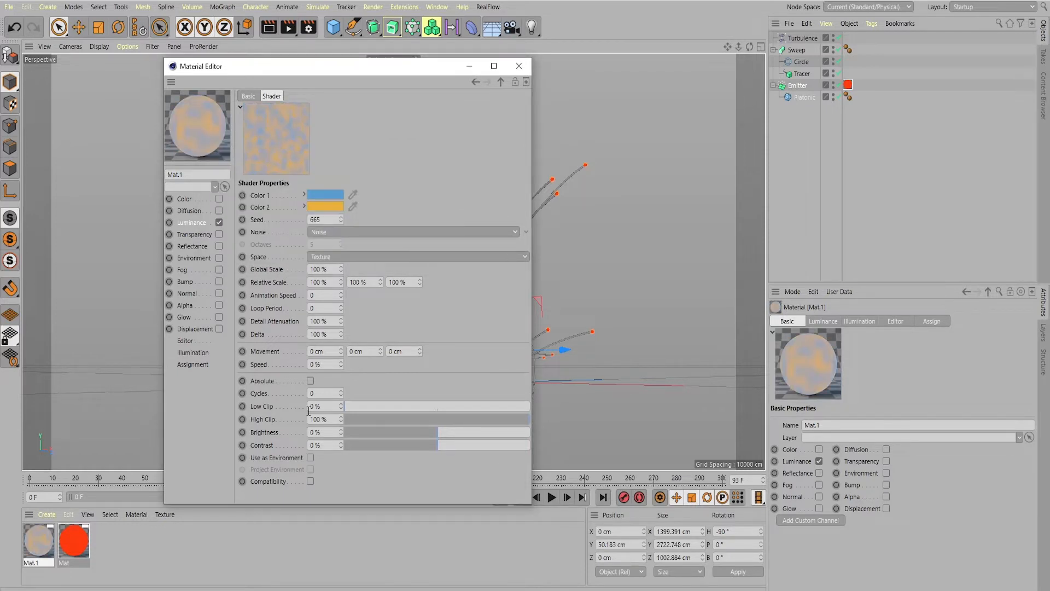
Set the noise shader's Animation Speed and Loop Period to 1, Movement to 2, 4 and 8 cm, and Speed to 10 %
{"action": "left_click", "coordinate": [312, 295]}
{"action": "type", "text": "1"}
{"action": "left_click", "coordinate": [320, 309]}
{"action": "type", "text": "1"}
{"action": "key", "text": "Return"}
{"action": "type", "text": "2"}
{"action": "left_click", "coordinate": [350, 351]}
{"action": "type", "text": "4"}
{"action": "key", "text": "Tab"}
{"action": "key", "text": "Tab"}
{"action": "type", "text": "10"}
Raise the noise shader's Brightness to 11 % and Contrast to 20 %, and change its noise type to Wavy Turbulence
{"action": "left_click", "coordinate": [440, 433]}
{"action": "left_click_drag", "start_coordinate": [440, 433], "coordinate": [451, 445]}
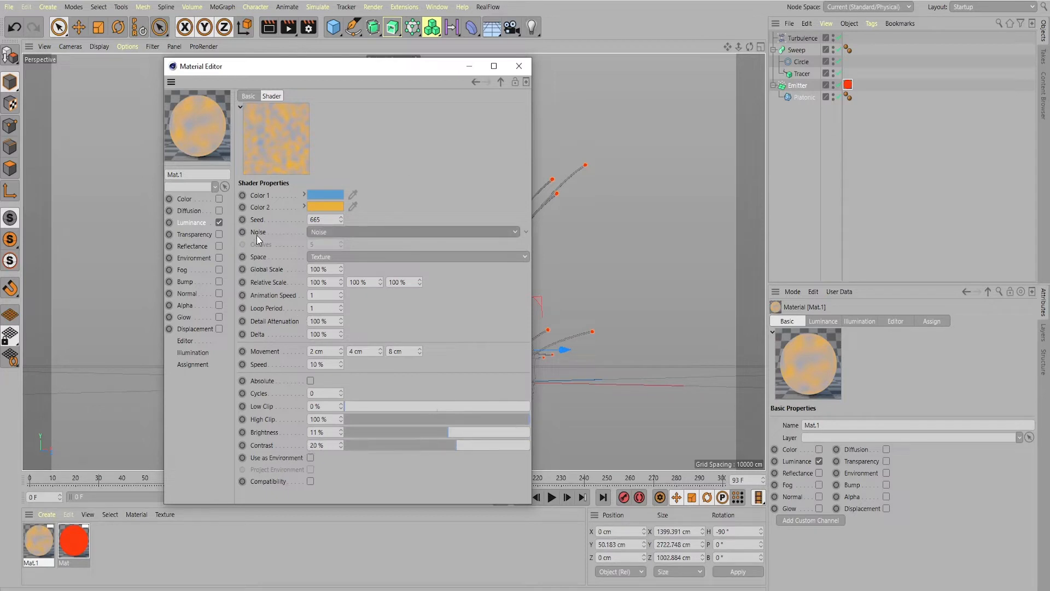
{"action": "left_click", "coordinate": [517, 233]}
{"action": "left_click", "coordinate": [516, 236]}
{"action": "left_click", "coordinate": [472, 233]}
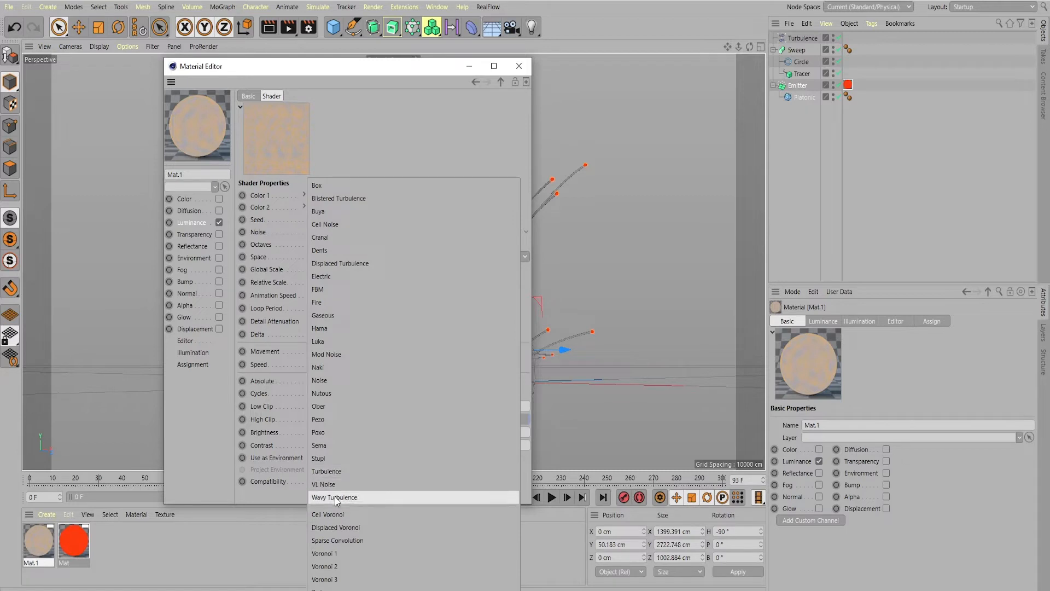
{"action": "left_click", "coordinate": [335, 497]}
{"action": "left_click", "coordinate": [89, 518]}
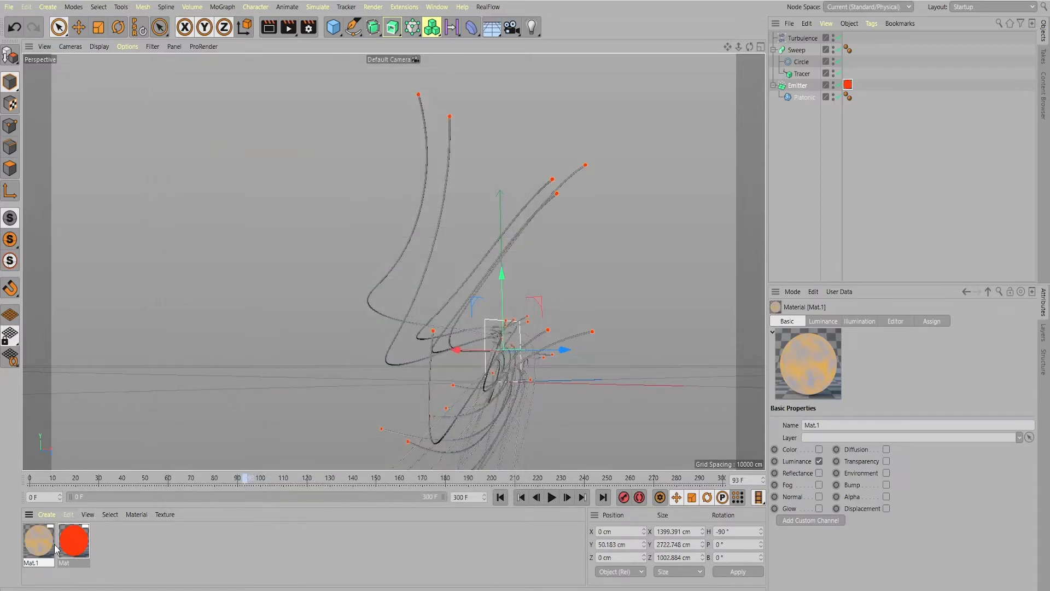
Apply the noise material Mat.1 to the Sweep object and play the animation to check the trails
{"action": "left_click_drag", "start_coordinate": [47, 549], "coordinate": [806, 50]}
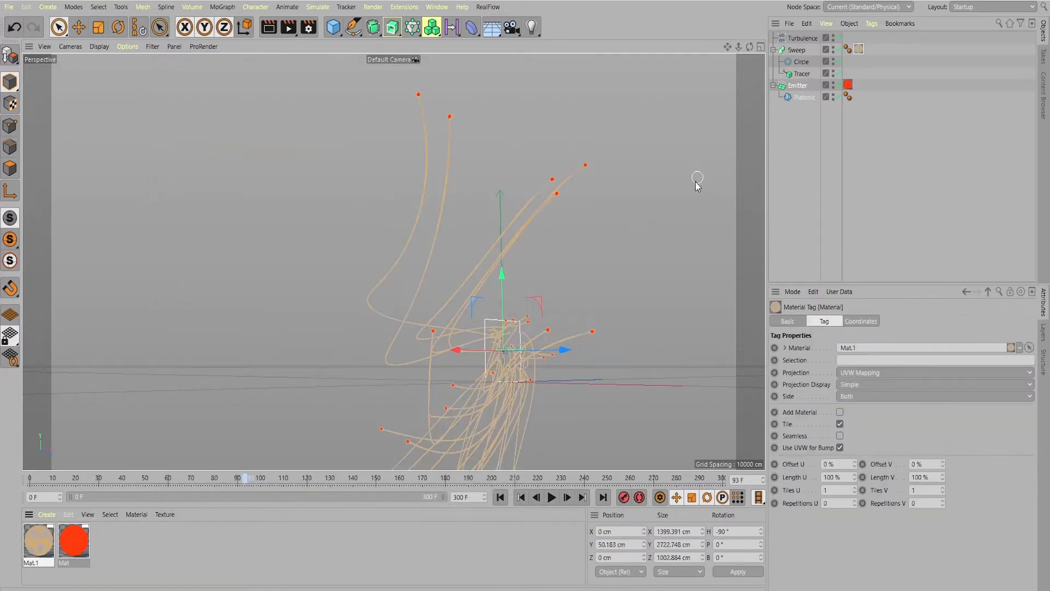
{"action": "left_click", "coordinate": [551, 497]}
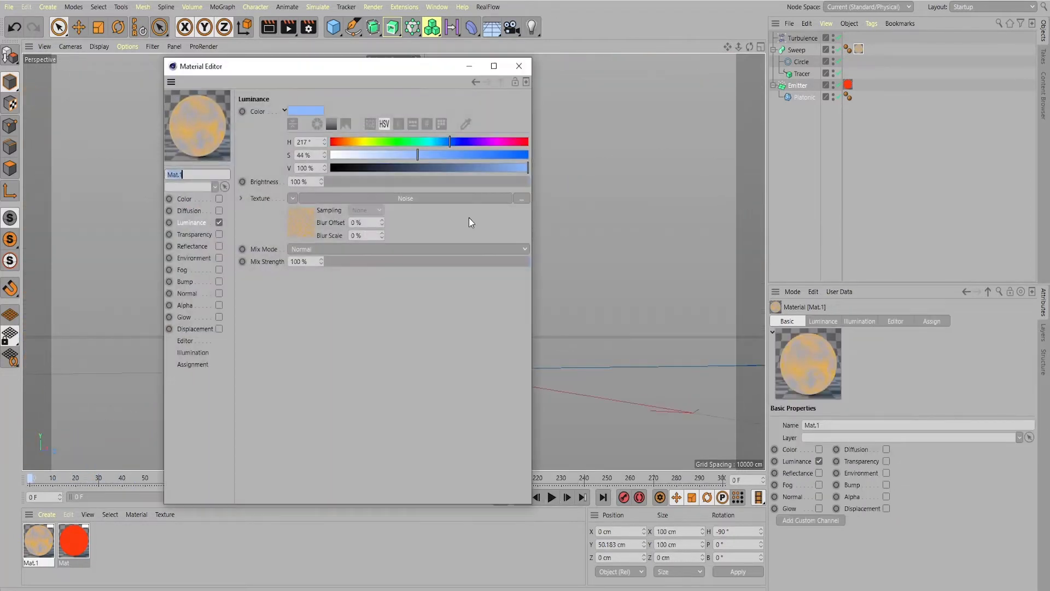
Change Color 2 of Mat.1's noise shader to black
{"action": "left_click", "coordinate": [468, 198]}
{"action": "left_click", "coordinate": [326, 207]}
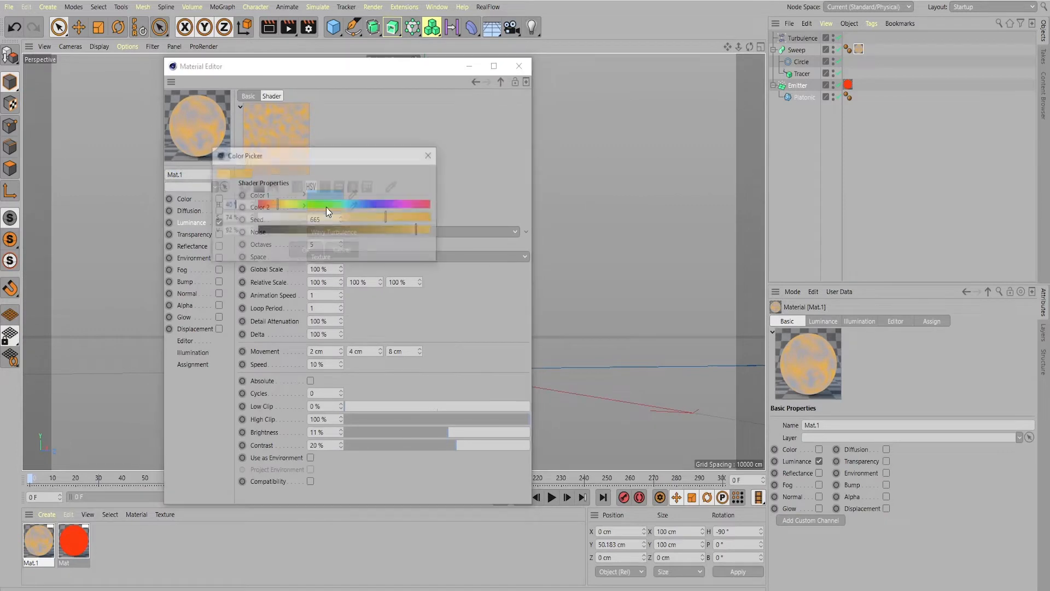
{"action": "left_click_drag", "start_coordinate": [327, 231], "coordinate": [265, 232]}
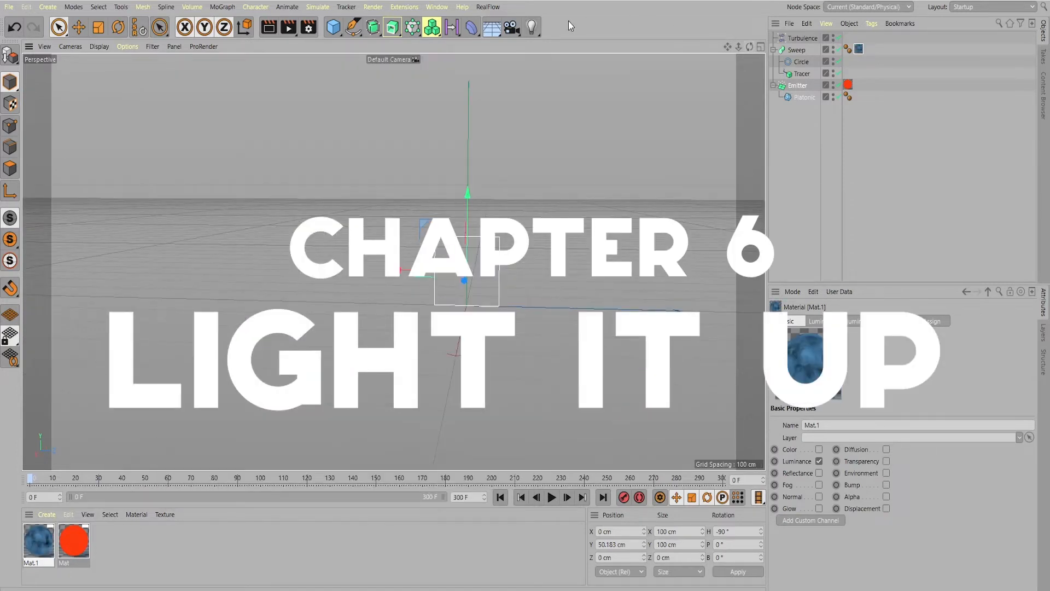
Add a light to the scene and raise it to the centre of the emitter
{"action": "left_click", "coordinate": [531, 27]}
{"action": "left_click", "coordinate": [573, 44]}
{"action": "left_click_drag", "start_coordinate": [468, 229], "coordinate": [468, 192]}
{"action": "left_click_drag", "start_coordinate": [468, 191], "coordinate": [468, 178], "text": "ctrl"}
Add two more raised lights on opposite sides of the emitter, one at about X 598, Y 136, Z 214 cm
{"action": "left_click_drag", "start_coordinate": [541, 258], "coordinate": [403, 262]}
{"action": "left_click_drag", "start_coordinate": [311, 260], "coordinate": [100, 360]}
{"action": "left_click_drag", "start_coordinate": [127, 265], "coordinate": [125, 164]}
{"action": "left_click_drag", "start_coordinate": [469, 228], "coordinate": [481, 136]}
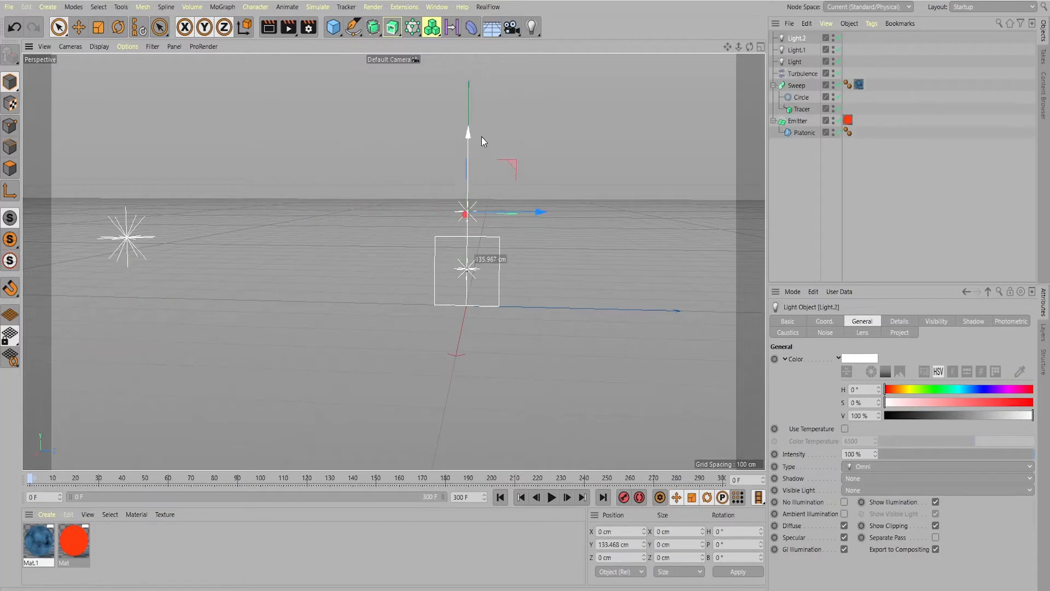
{"action": "left_click_drag", "start_coordinate": [538, 219], "coordinate": [761, 252]}
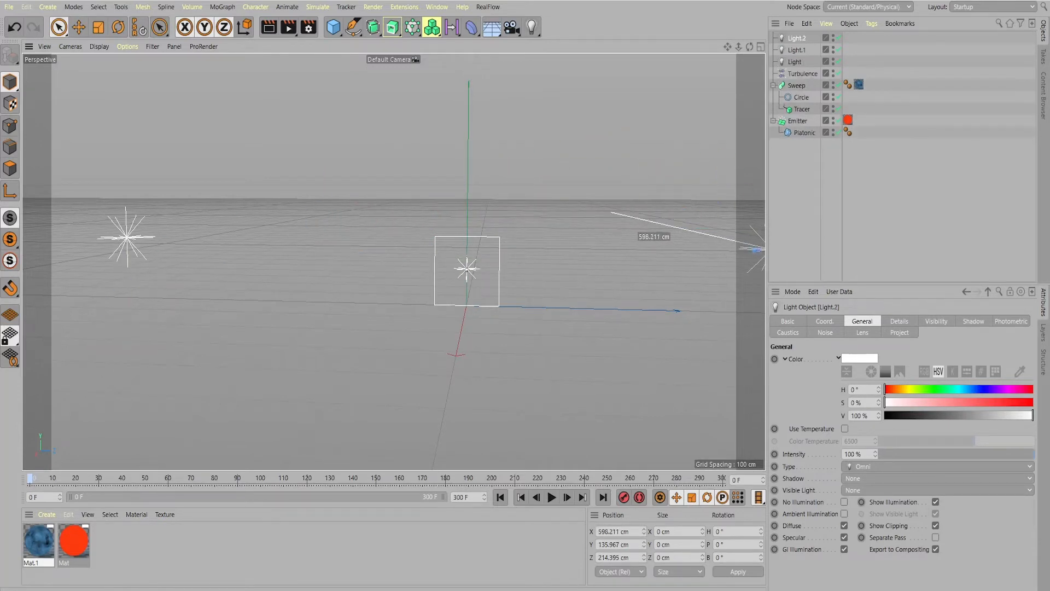
Play the animation to examine how the trails grow around the lights
{"action": "left_click", "coordinate": [552, 497]}
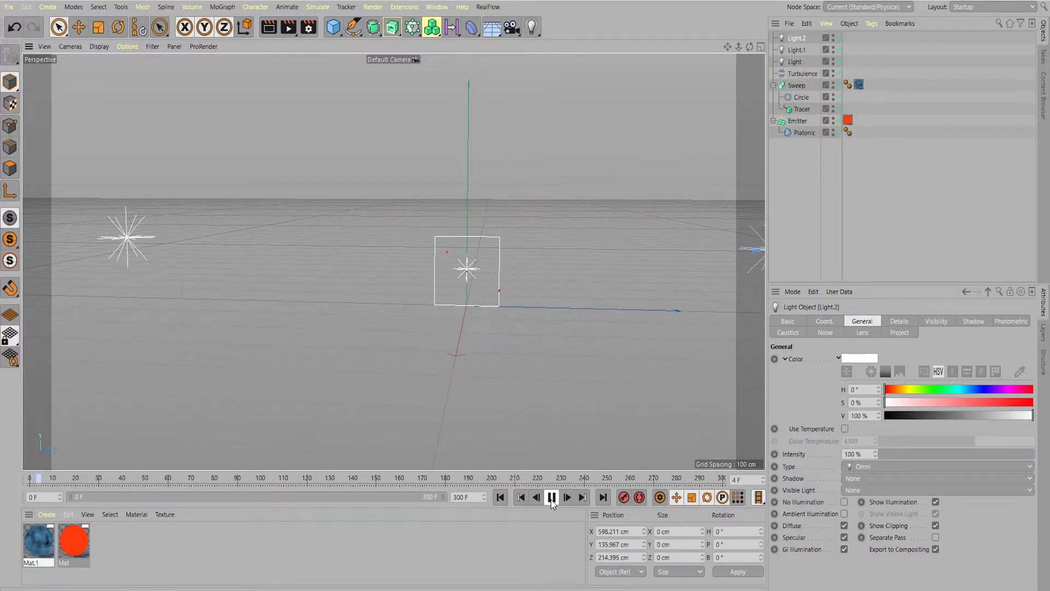
{"action": "left_click", "coordinate": [551, 498]}
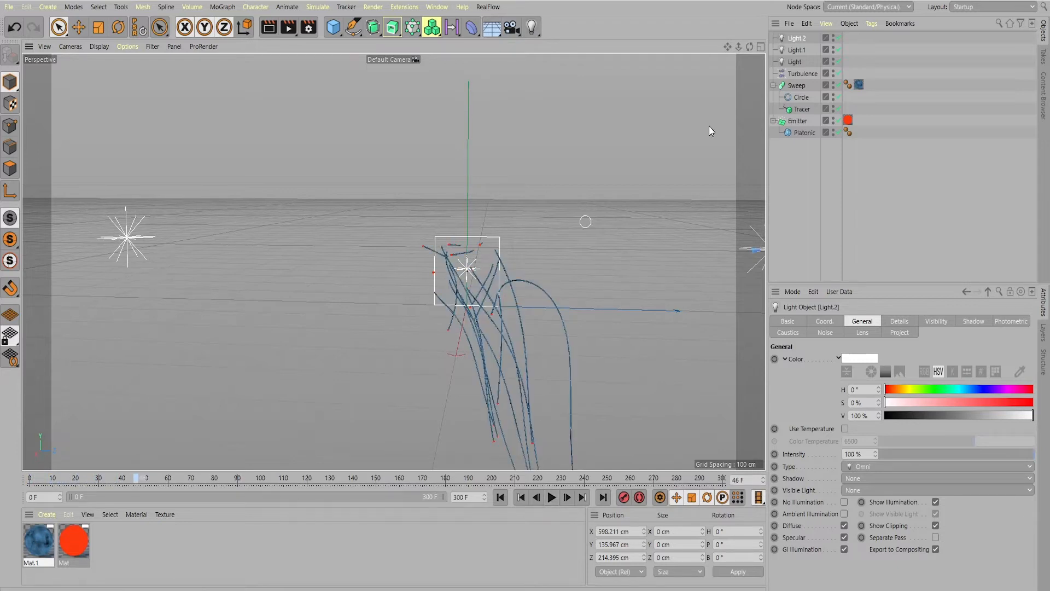
{"action": "left_click", "coordinate": [551, 497]}
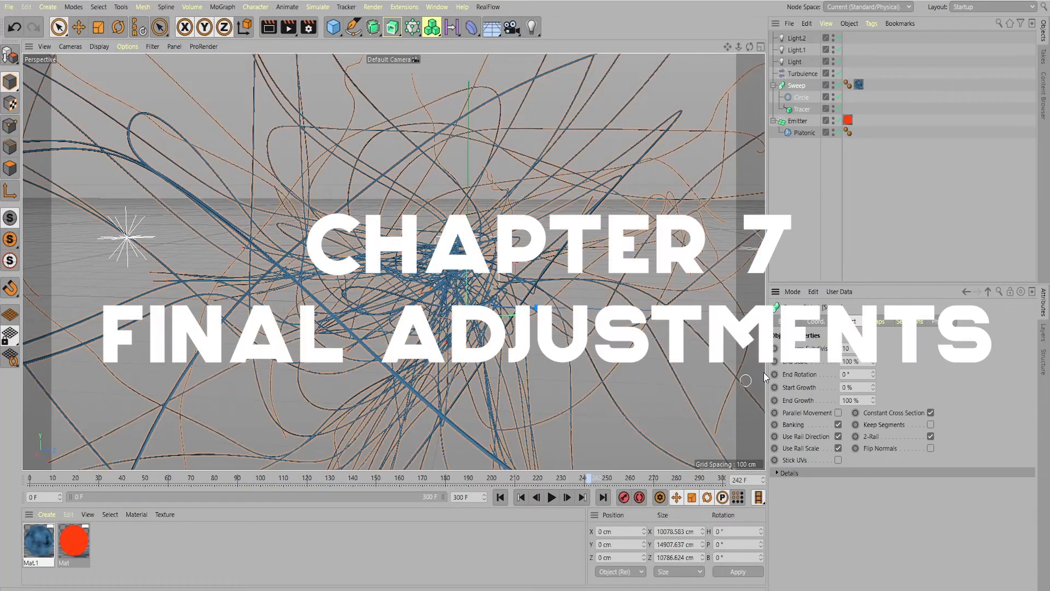
Keyframe the Sweep's End Growth at 100 % on frame 270 and 0 % on frame 295, and preview the animation
{"action": "left_click_drag", "start_coordinate": [592, 481], "coordinate": [656, 488]}
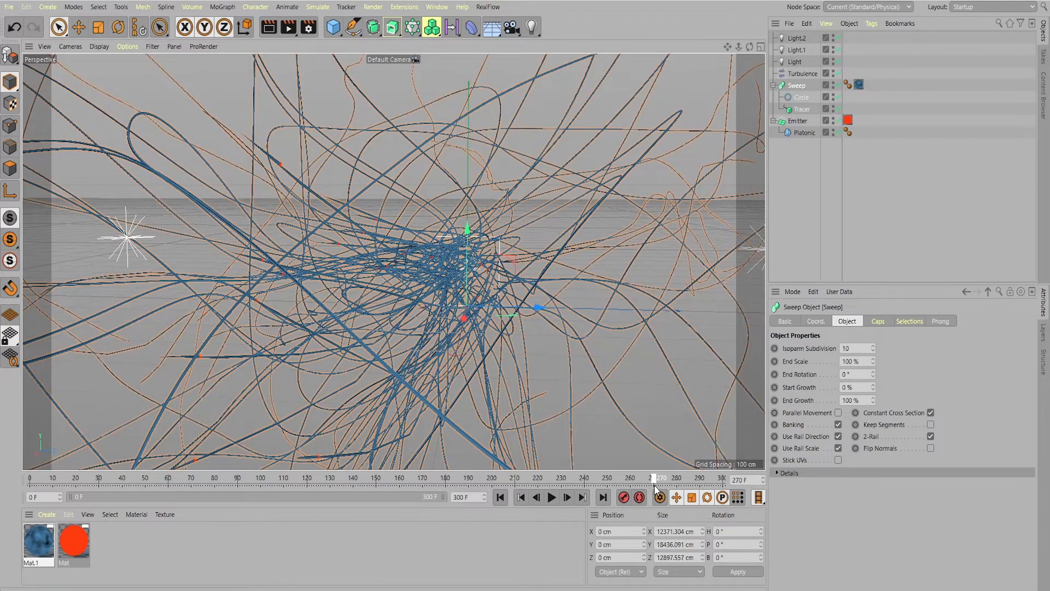
{"action": "left_click", "coordinate": [775, 401]}
{"action": "left_click_drag", "start_coordinate": [657, 486], "coordinate": [712, 485]}
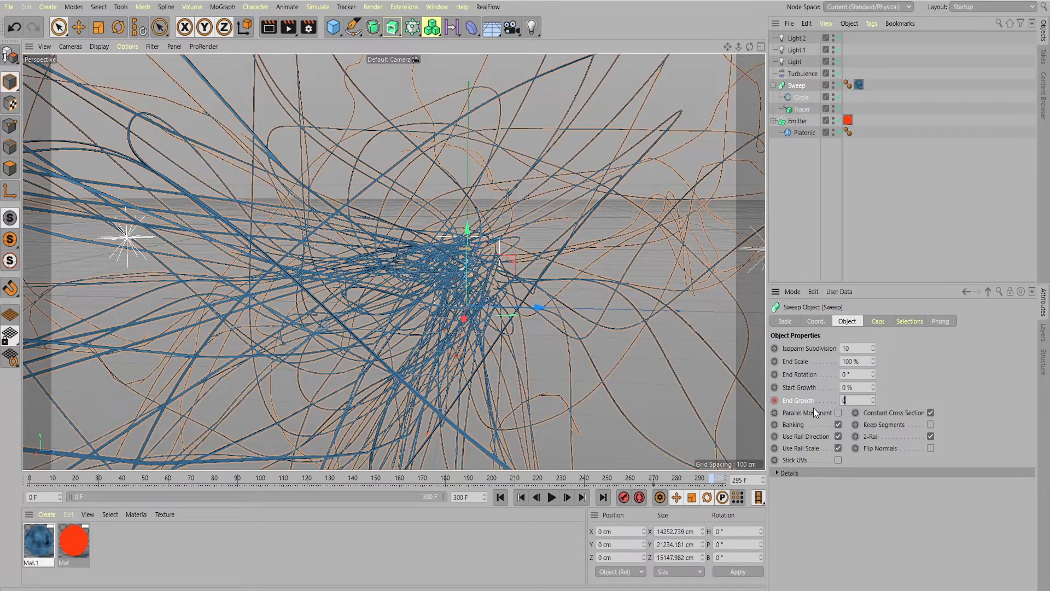
{"action": "left_click", "coordinate": [551, 497]}
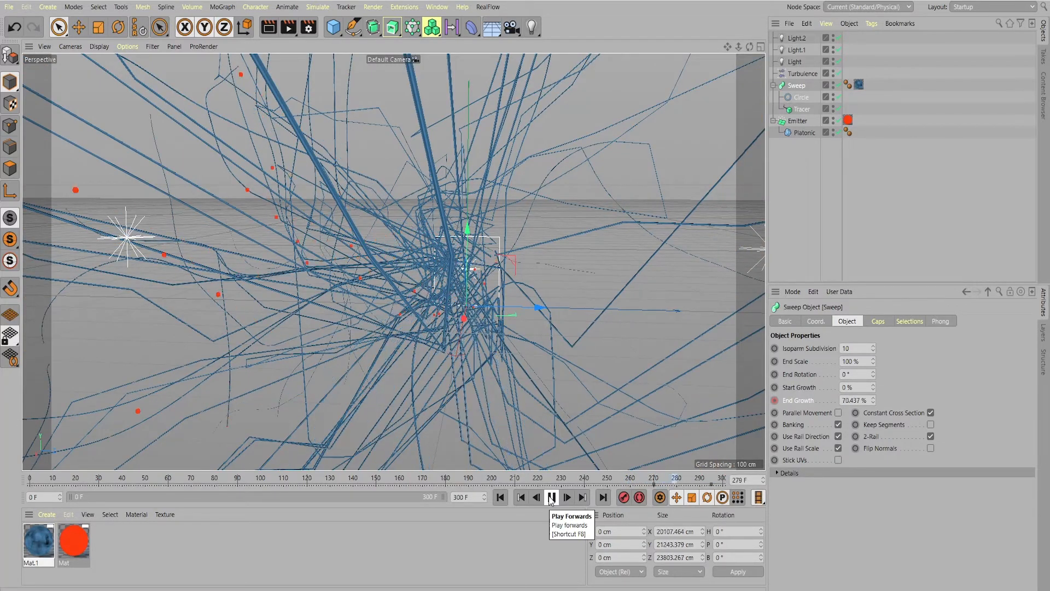
{"action": "left_click", "coordinate": [551, 497]}
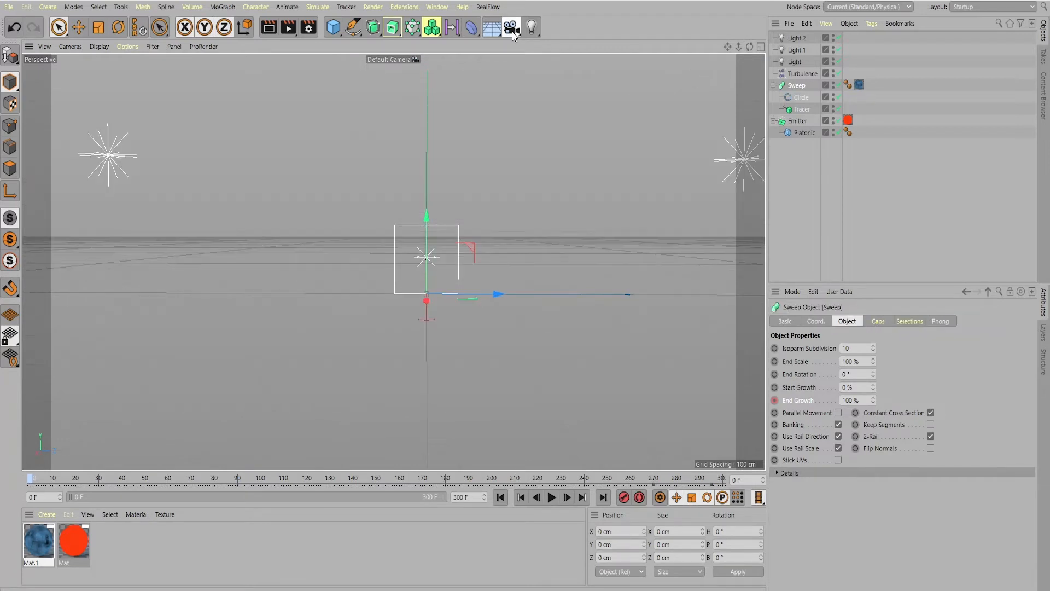
Add a Camera object, look through it and turn on Autokeying at frame 0
{"action": "left_click_drag", "start_coordinate": [512, 27], "coordinate": [566, 51]}
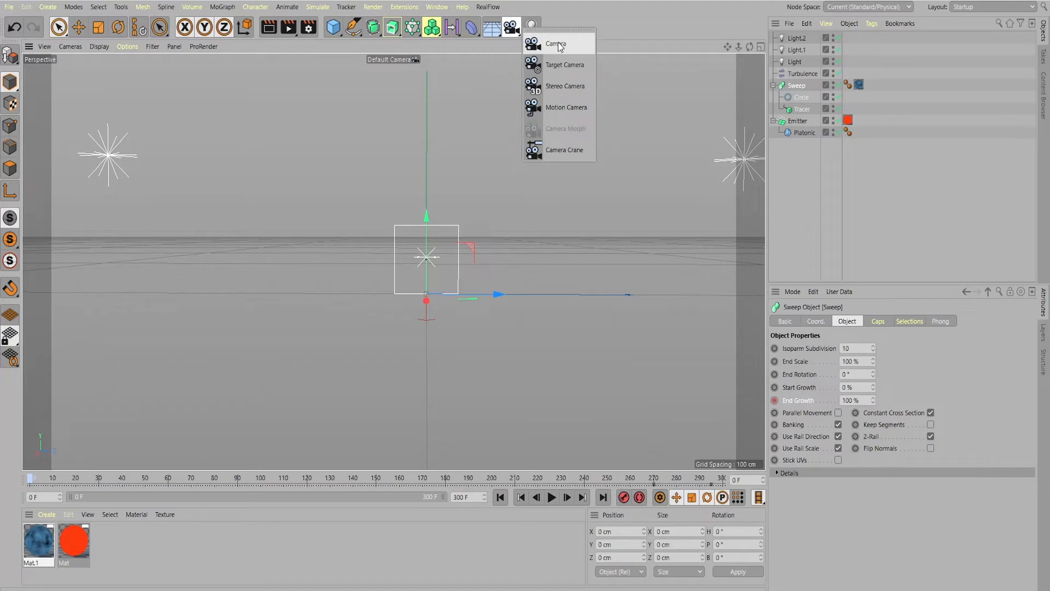
{"action": "left_click", "coordinate": [559, 47]}
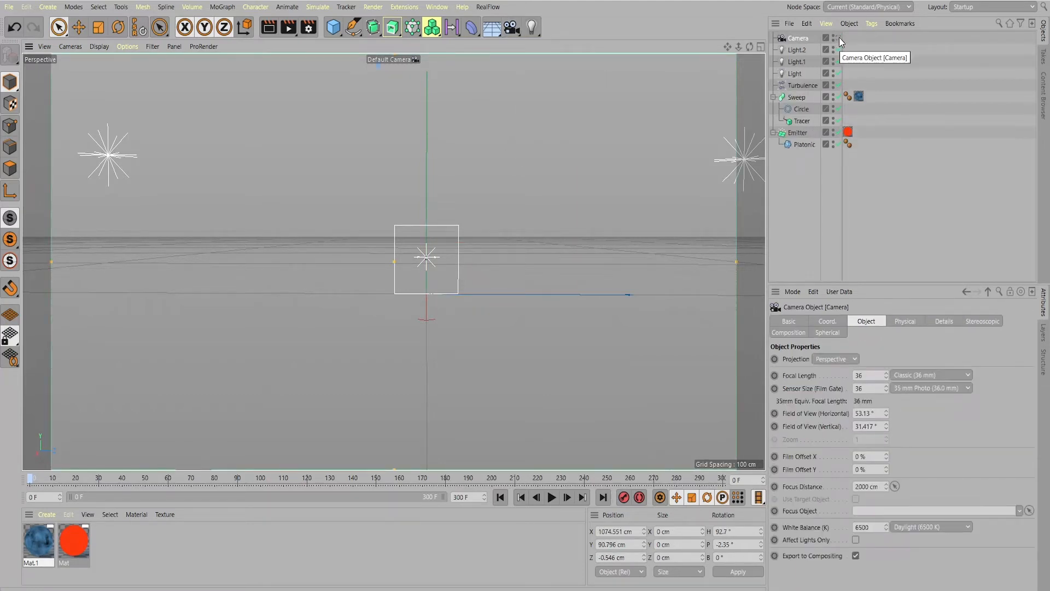
{"action": "left_click", "coordinate": [839, 38]}
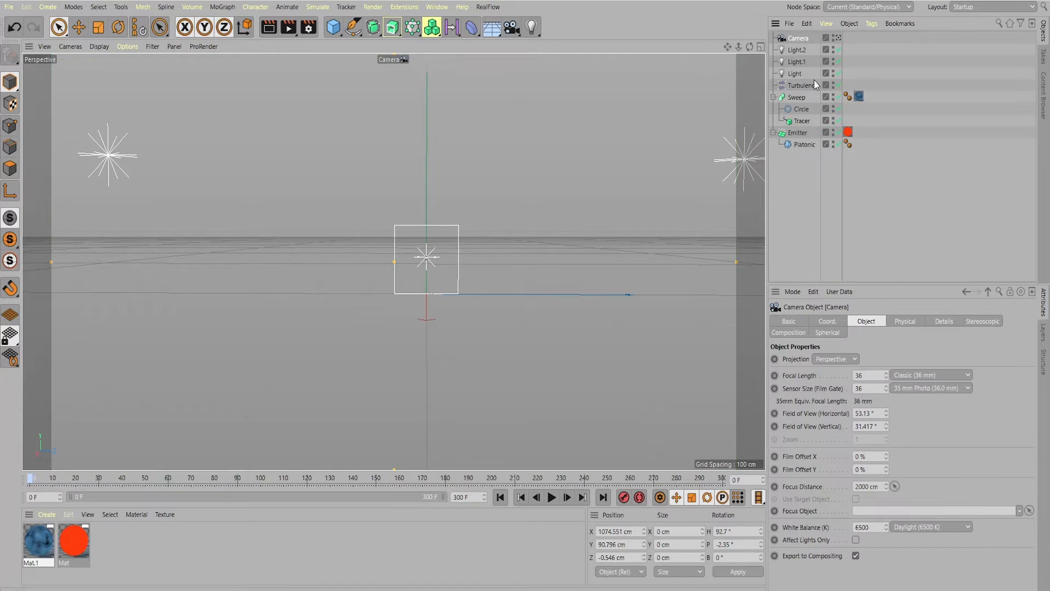
{"action": "left_click", "coordinate": [641, 499]}
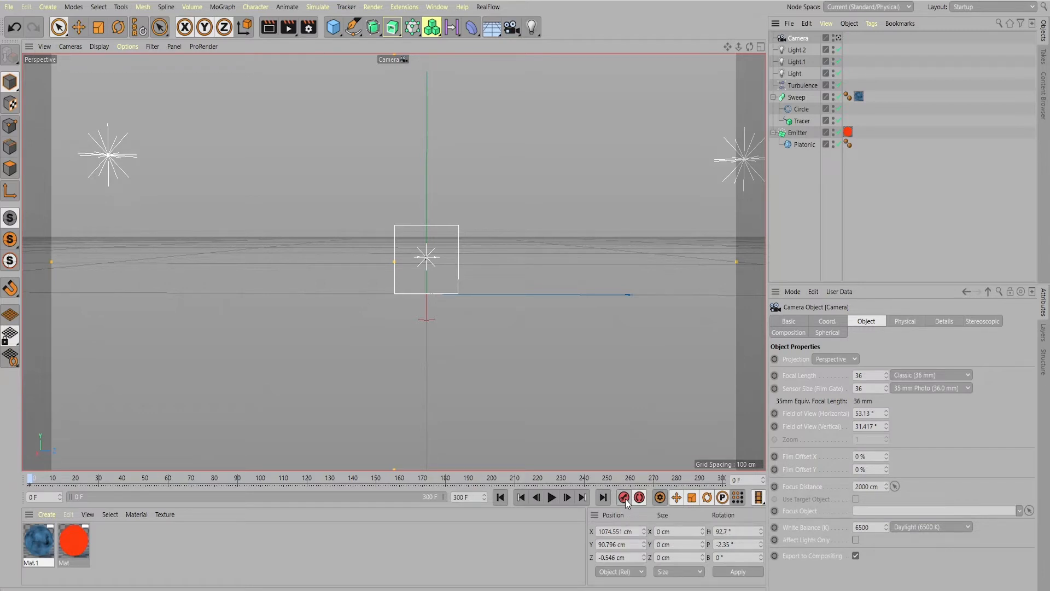
Try to keyframe a camera position closer to the emitter at frame 60
{"action": "left_click_drag", "start_coordinate": [43, 479], "coordinate": [168, 475]}
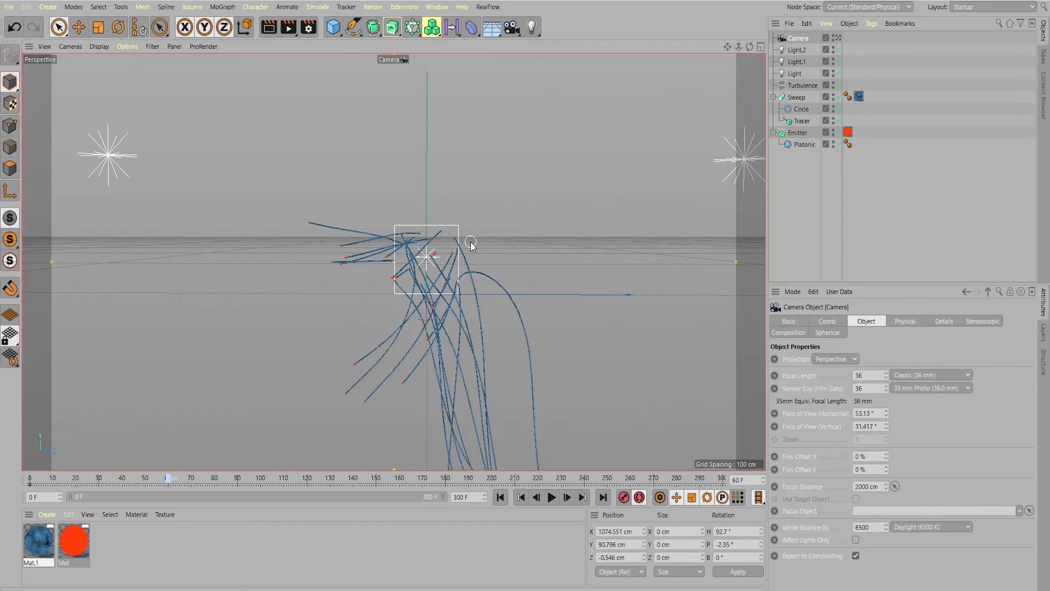
{"action": "scroll", "coordinate": [471, 245], "scroll_direction": "up", "scroll_amount": 5}
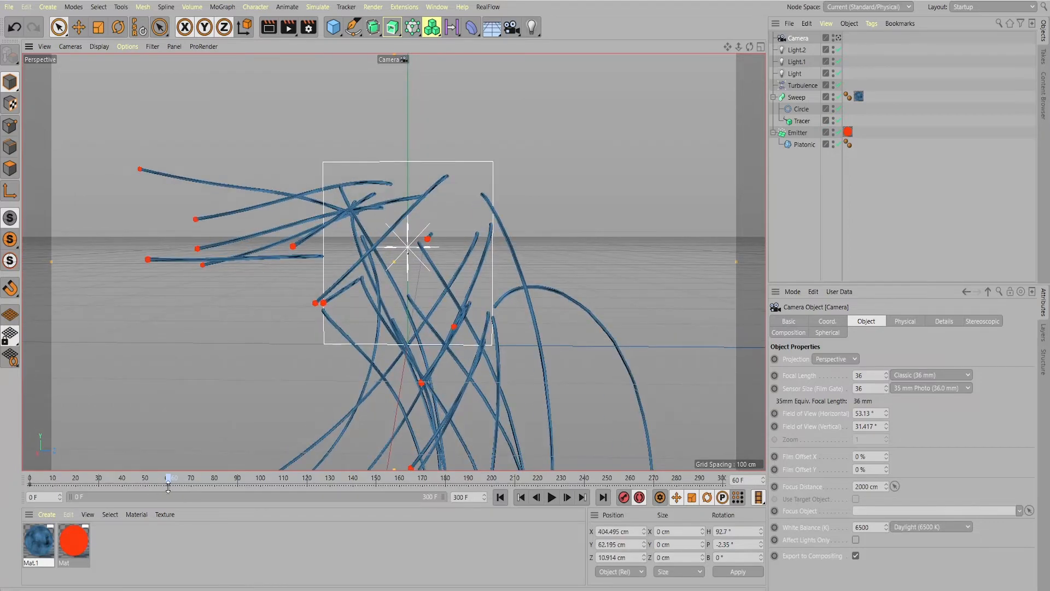
{"action": "left_click_drag", "start_coordinate": [167, 481], "coordinate": [190, 491]}
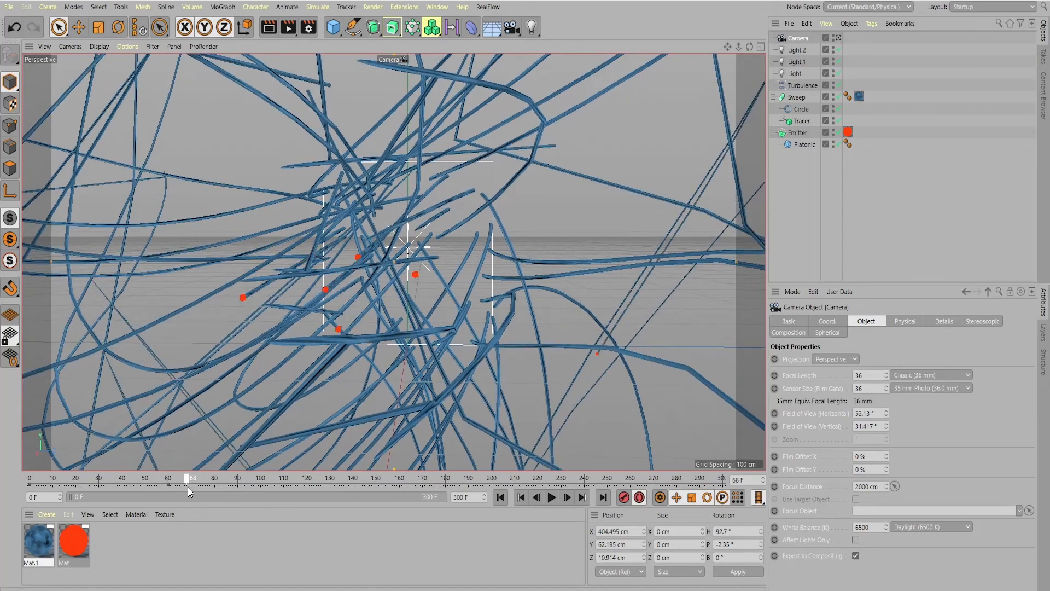
{"action": "left_click", "coordinate": [166, 483]}
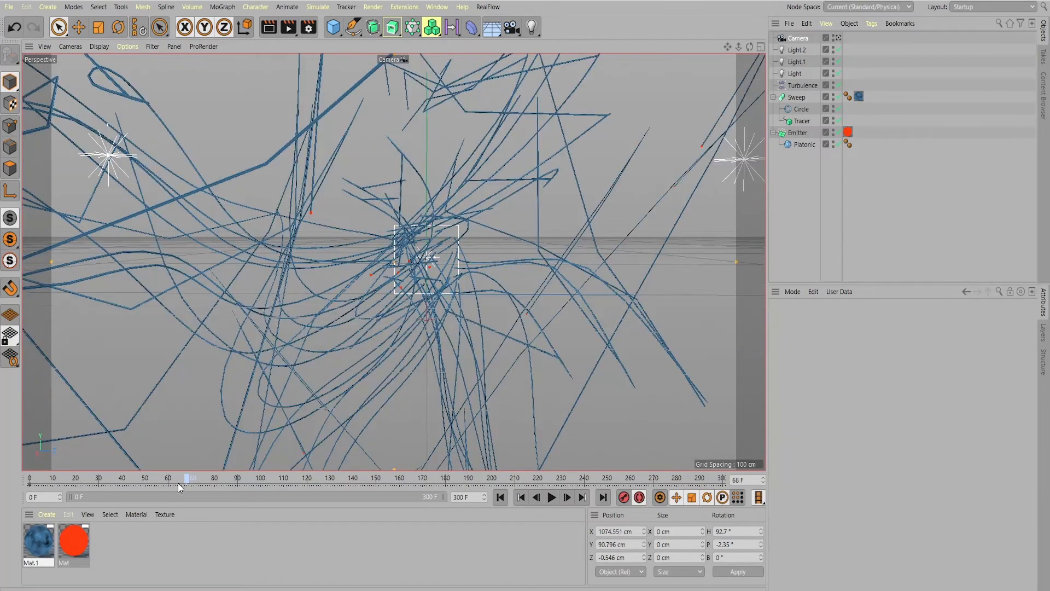
Keyframe an orbited camera view at frame 60 and a further orbited, closer view at frame 90
{"action": "left_click_drag", "start_coordinate": [750, 45], "coordinate": [791, 45]}
{"action": "left_click_drag", "start_coordinate": [168, 482], "coordinate": [238, 494]}
{"action": "left_click_drag", "start_coordinate": [747, 47], "coordinate": [798, 42]}
{"action": "scroll", "coordinate": [376, 290], "scroll_direction": "up", "scroll_amount": 3}
{"action": "scroll", "coordinate": [325, 310], "scroll_direction": "up", "scroll_amount": 3}
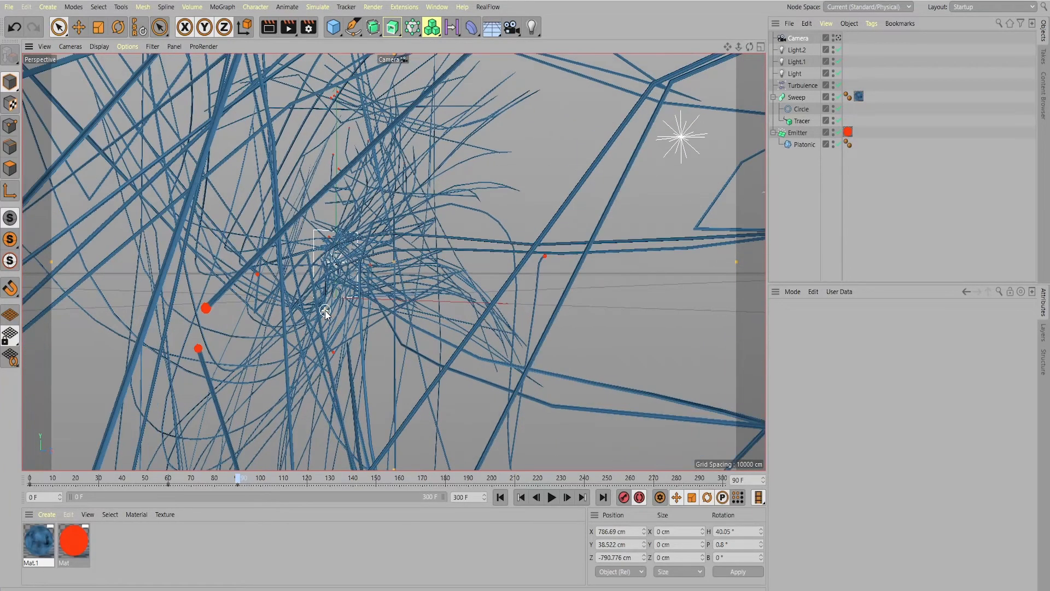
{"action": "scroll", "coordinate": [325, 310], "scroll_direction": "up", "scroll_amount": 2}
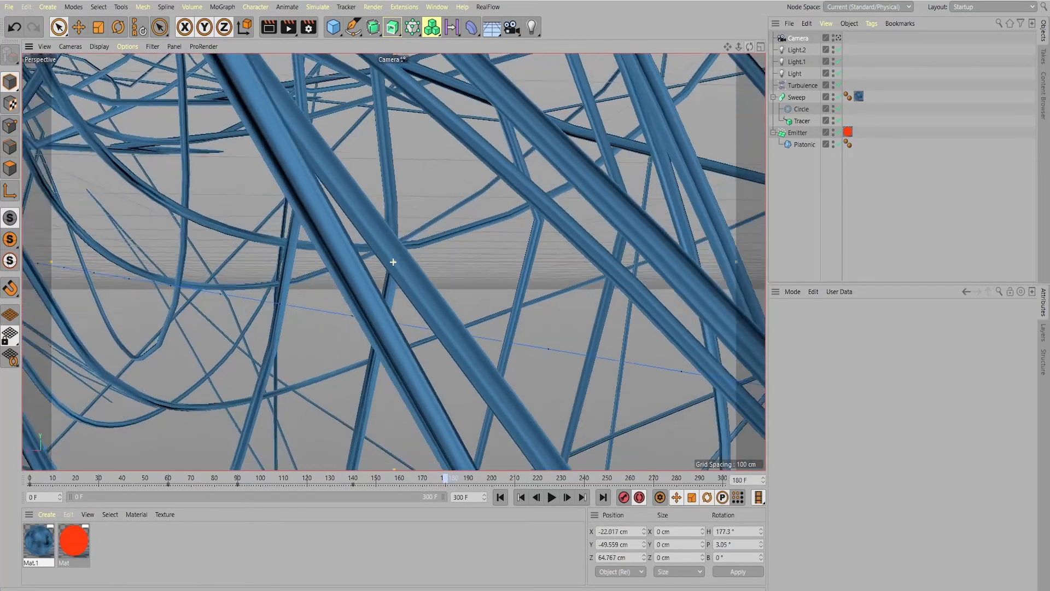
Orbit the camera and pull it back from the trails to keyframe its view at frame 180
{"action": "left_click_drag", "start_coordinate": [749, 46], "coordinate": [759, 46]}
{"action": "scroll", "coordinate": [673, 166], "scroll_direction": "down", "scroll_amount": 6}
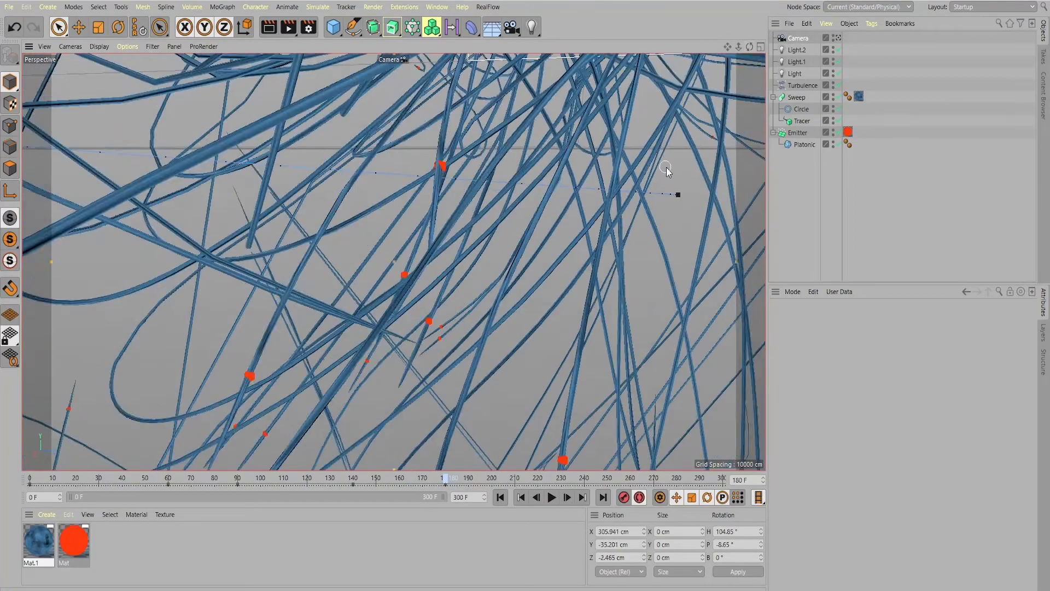
{"action": "scroll", "coordinate": [679, 156], "scroll_direction": "down", "scroll_amount": 4}
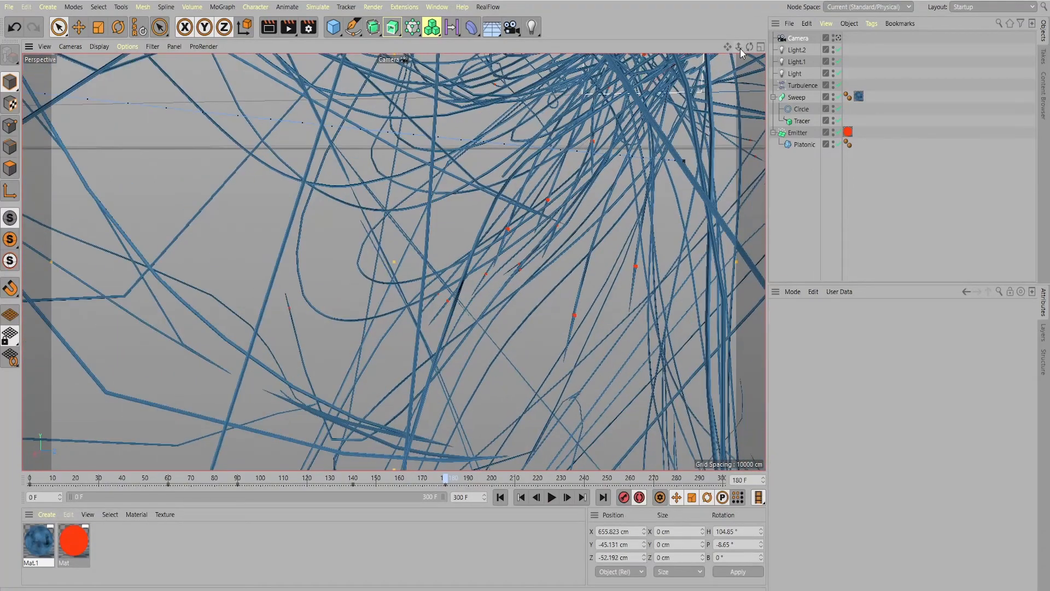
{"action": "left_click_drag", "start_coordinate": [749, 46], "coordinate": [598, 103]}
Keyframe new camera views around the emitter at frames 260 and 300
{"action": "left_click", "coordinate": [562, 479]}
{"action": "left_click", "coordinate": [631, 478]}
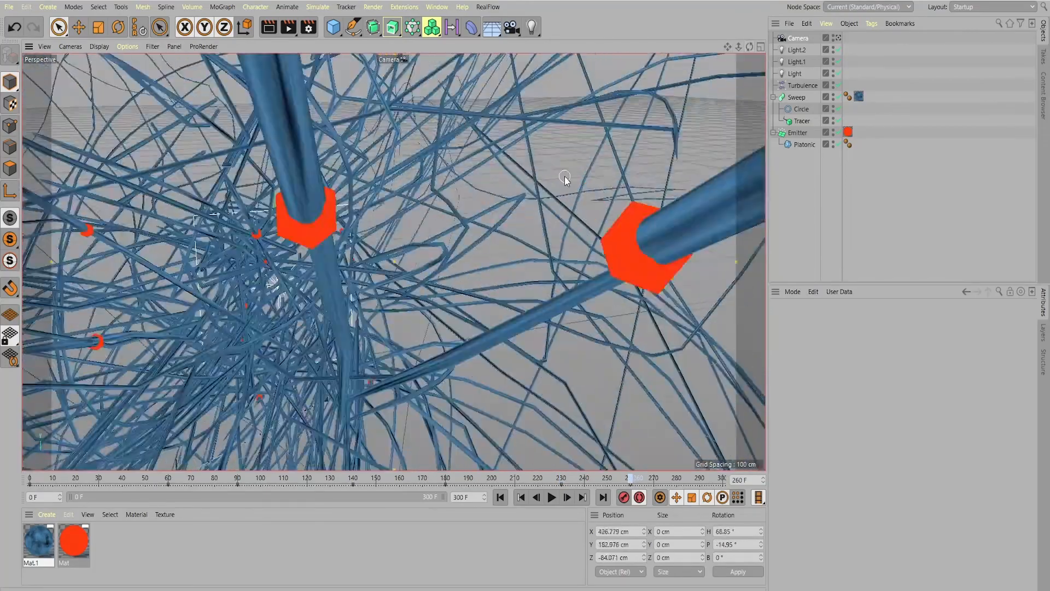
{"action": "scroll", "coordinate": [565, 179], "scroll_direction": "down", "scroll_amount": 5}
{"action": "left_click", "coordinate": [683, 478]}
{"action": "left_click", "coordinate": [722, 479]}
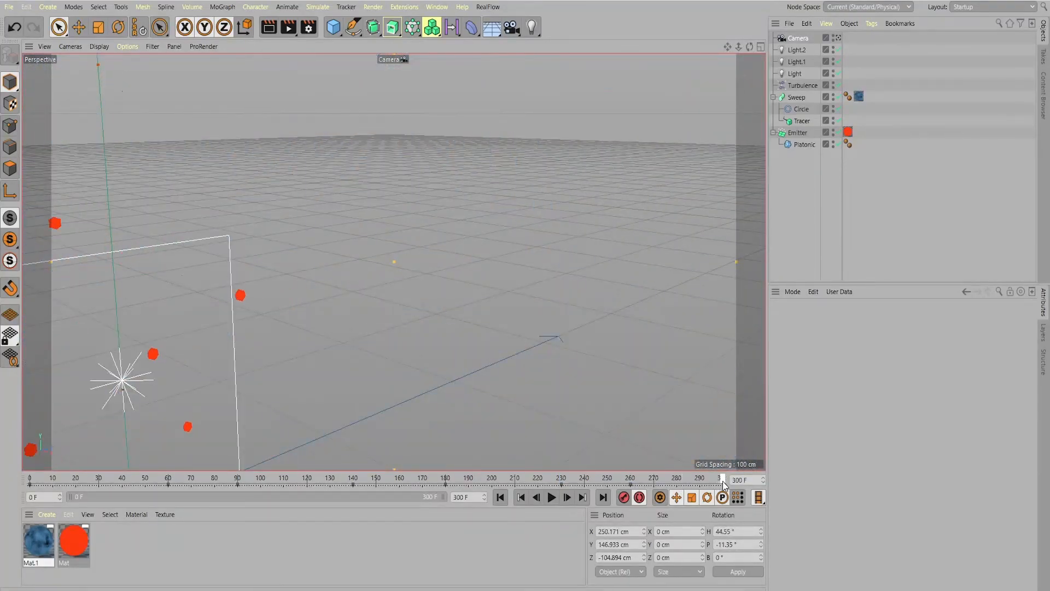
{"action": "left_click_drag", "start_coordinate": [746, 47], "coordinate": [773, 54]}
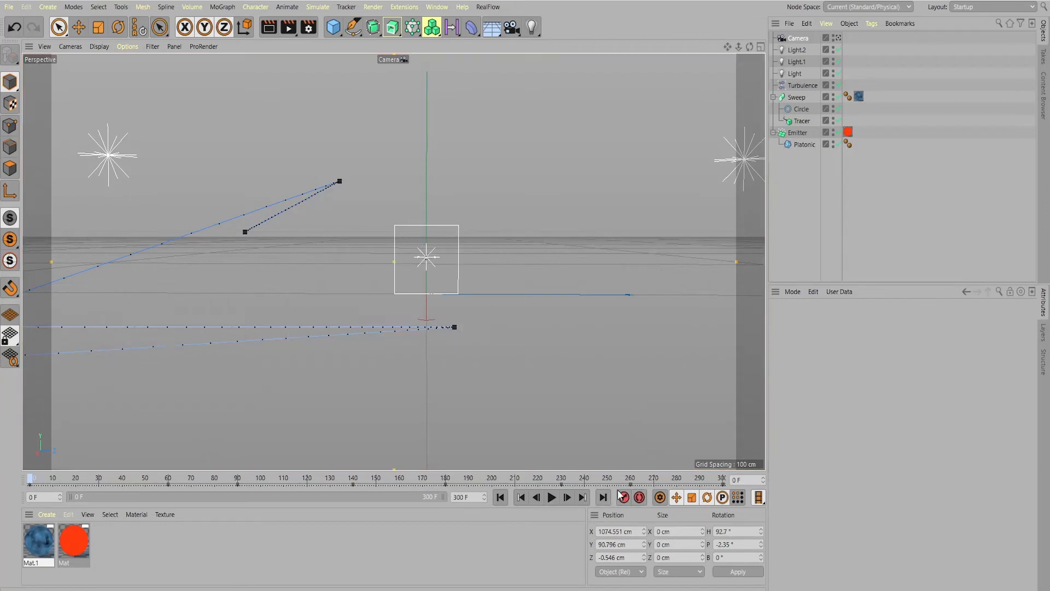
Extend the animation's end frame to 330
{"action": "double_click", "coordinate": [463, 496]}
{"action": "type", "text": "330"}
{"action": "key", "text": "Return"}
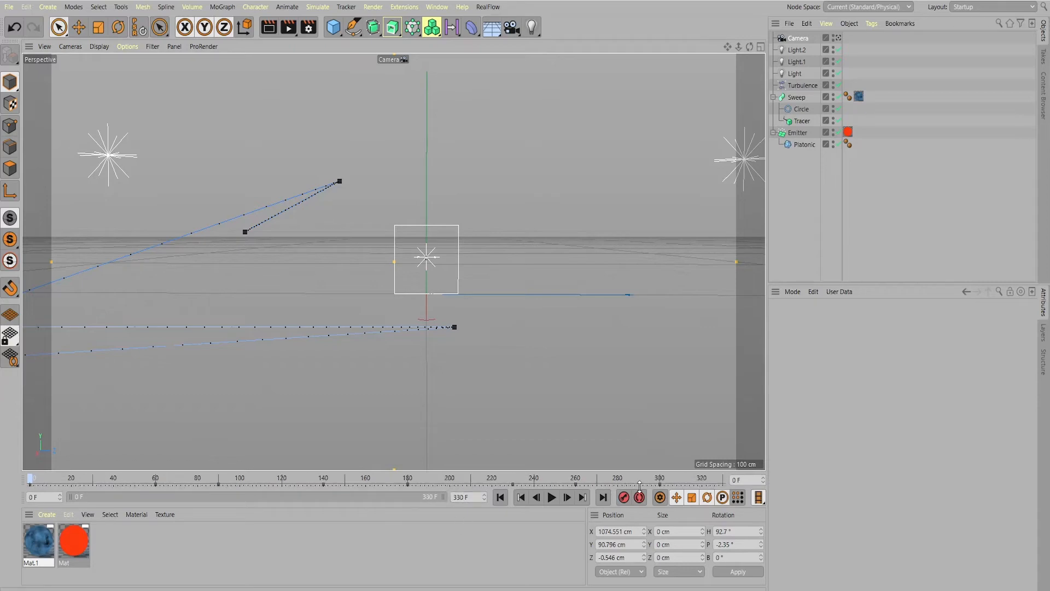
Keyframe the Emitter's Lifetime to go from 600 F to 0 F at frame 325
{"action": "left_click_drag", "start_coordinate": [31, 480], "coordinate": [659, 484]}
{"action": "left_click", "coordinate": [800, 132]}
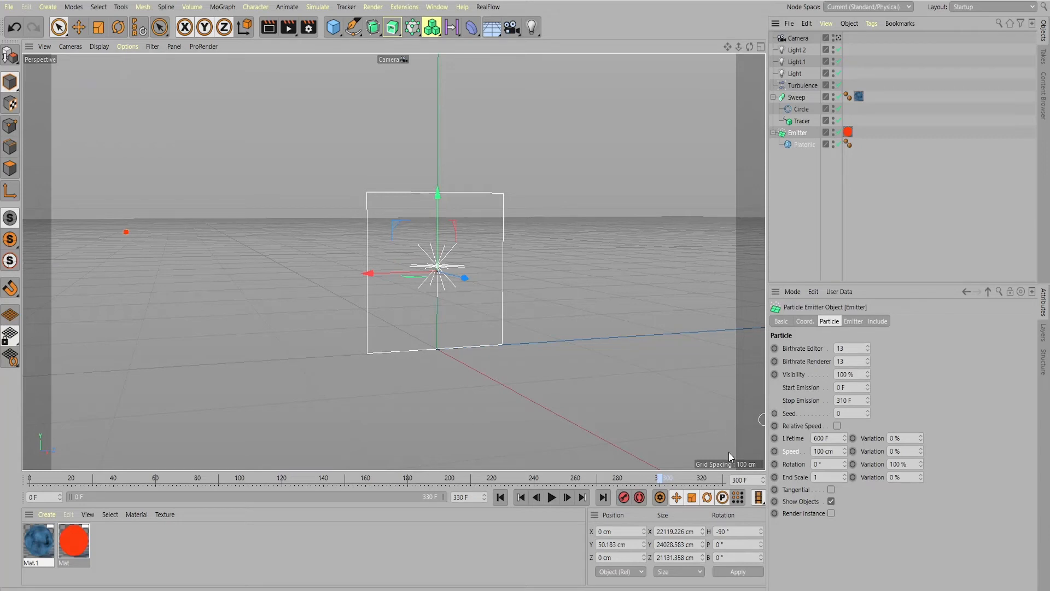
{"action": "left_click_drag", "start_coordinate": [665, 481], "coordinate": [714, 479]}
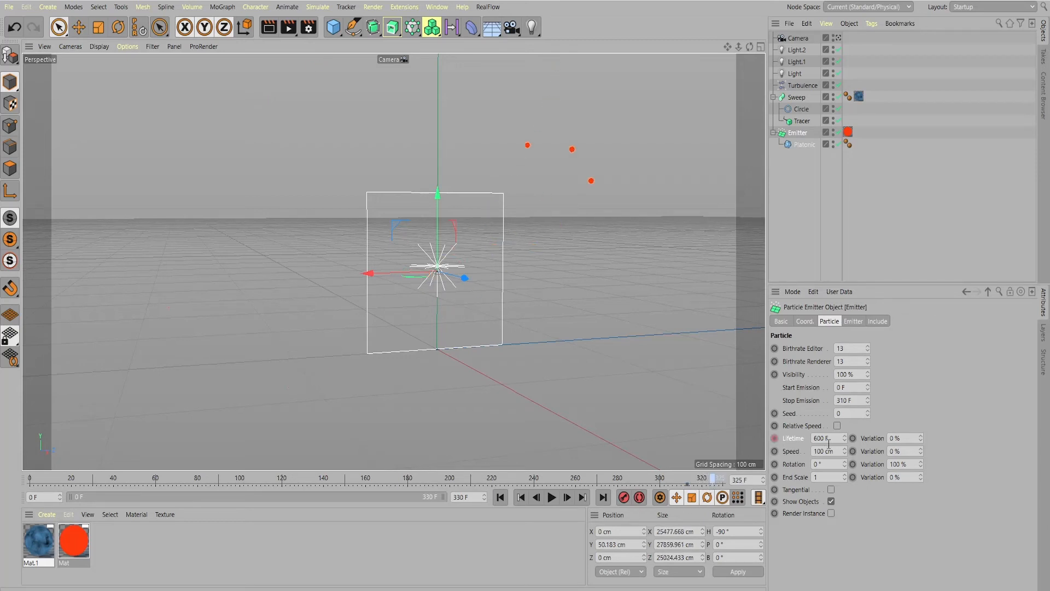
{"action": "left_click_drag", "start_coordinate": [826, 440], "coordinate": [789, 442]}
{"action": "type", "text": "0F"}
{"action": "key", "text": "Return"}
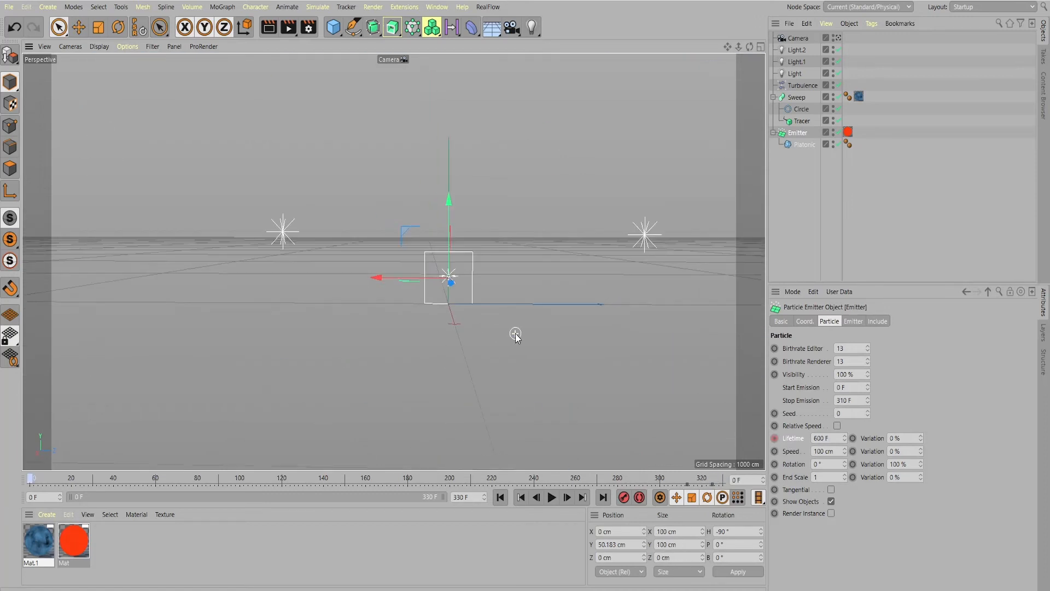
Switch the viewport from the animated camera to the Default Camera
{"action": "scroll", "coordinate": [515, 333], "scroll_direction": "down", "scroll_amount": 3}
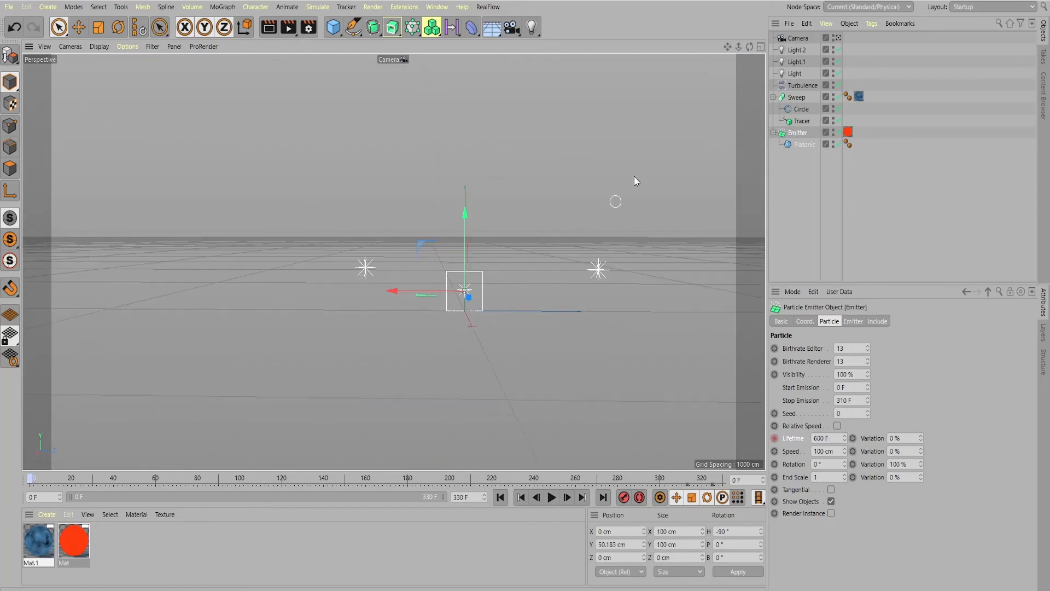
{"action": "left_click", "coordinate": [839, 37]}
{"action": "left_click", "coordinate": [838, 37]}
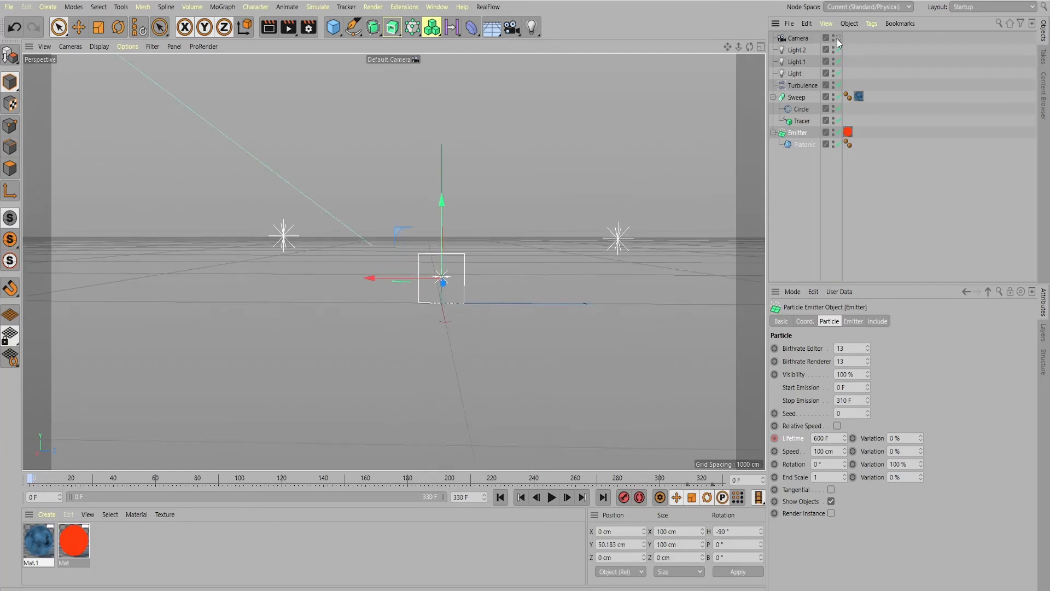